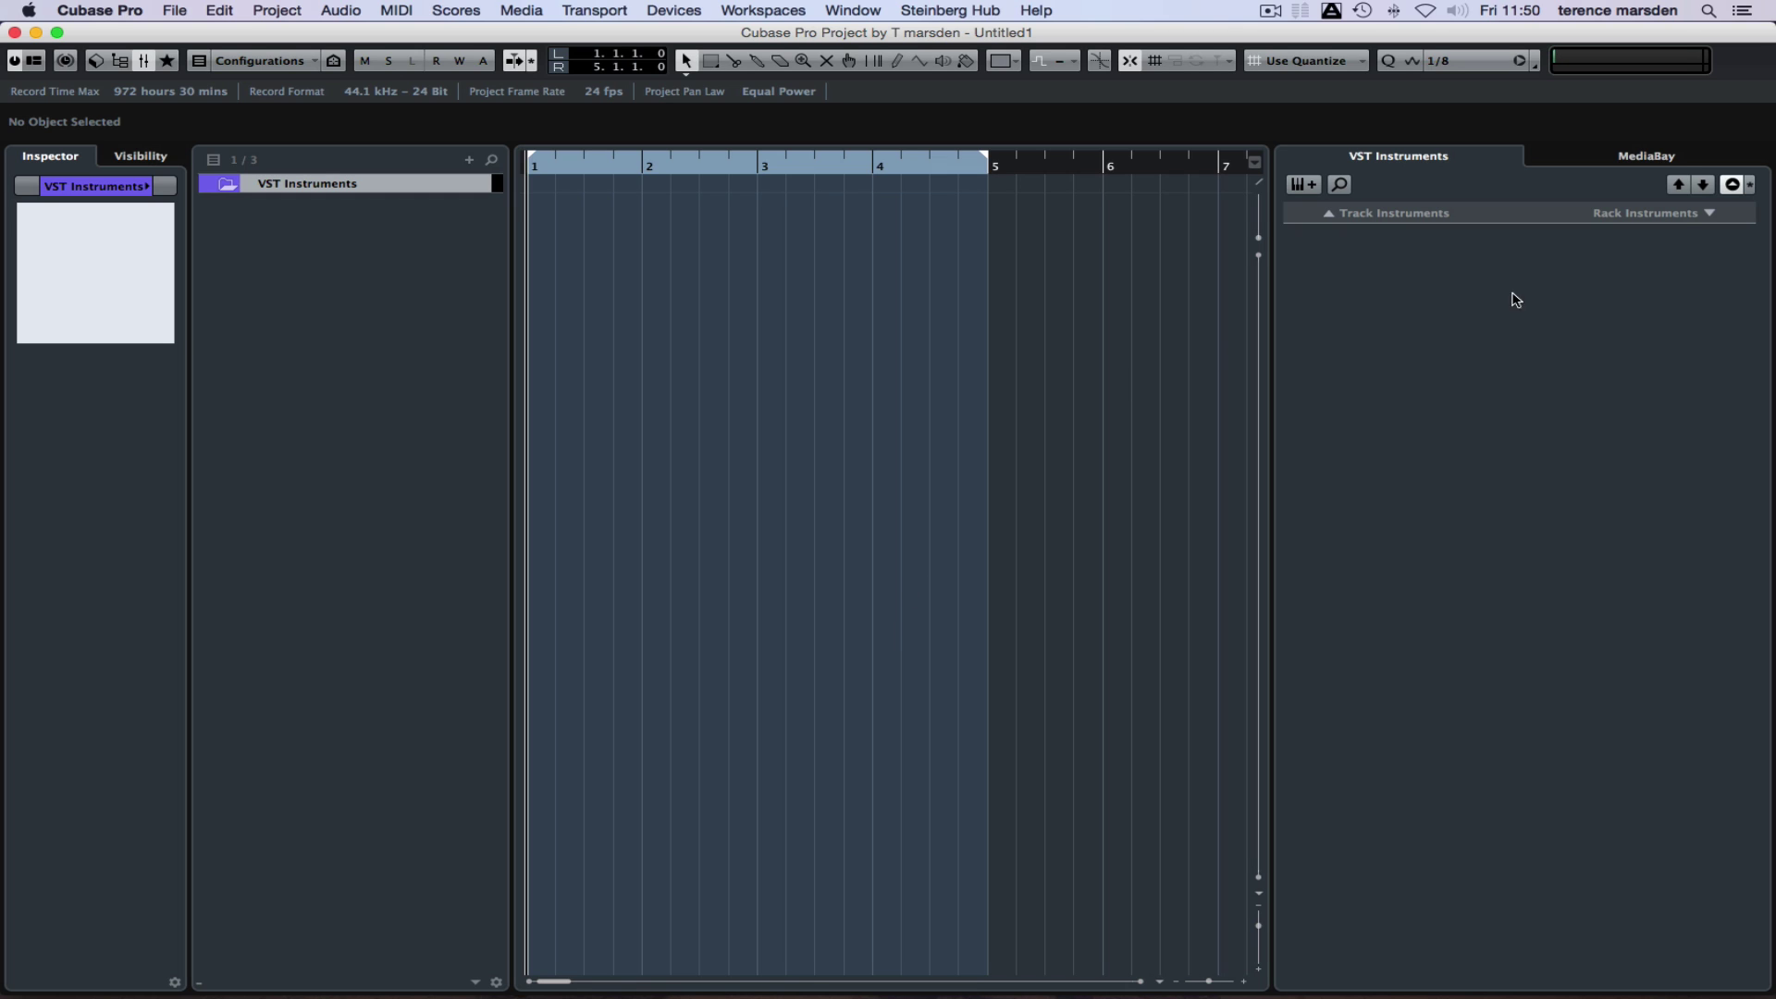
# Step: Find Arturia Spark with a 'spa' search and load it into the VST Instruments rack
pyautogui.click(1689, 215)
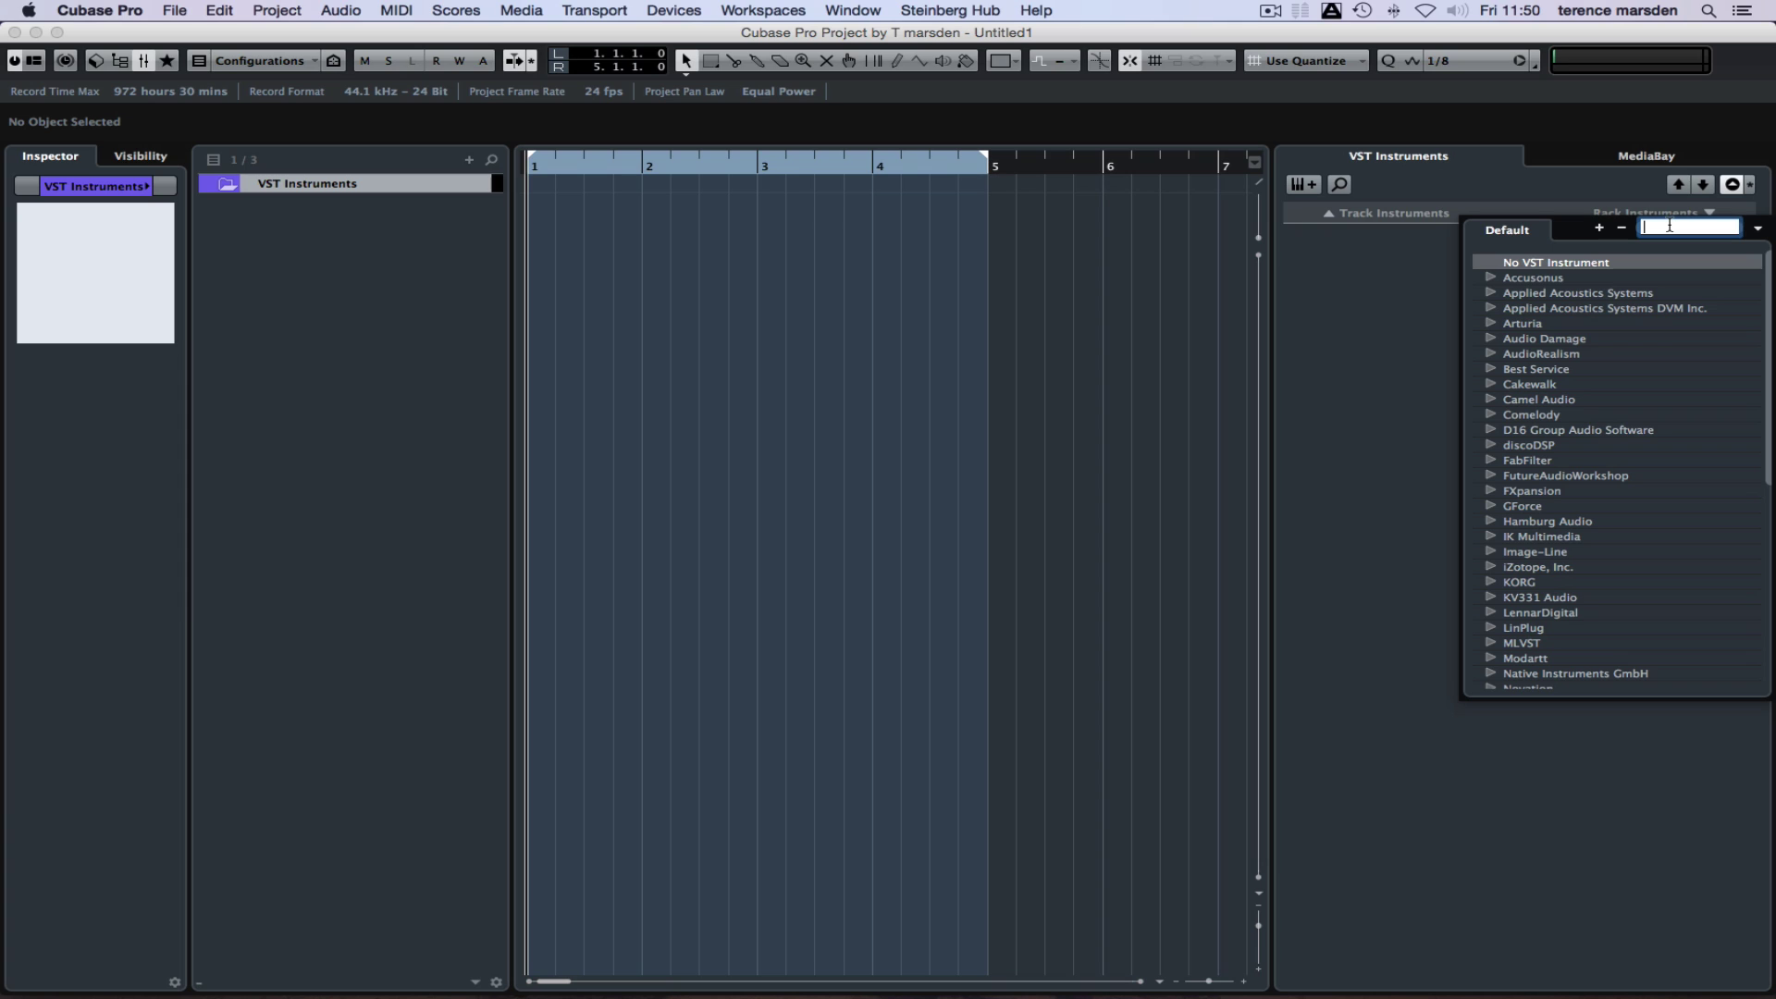
pyautogui.write('spa')
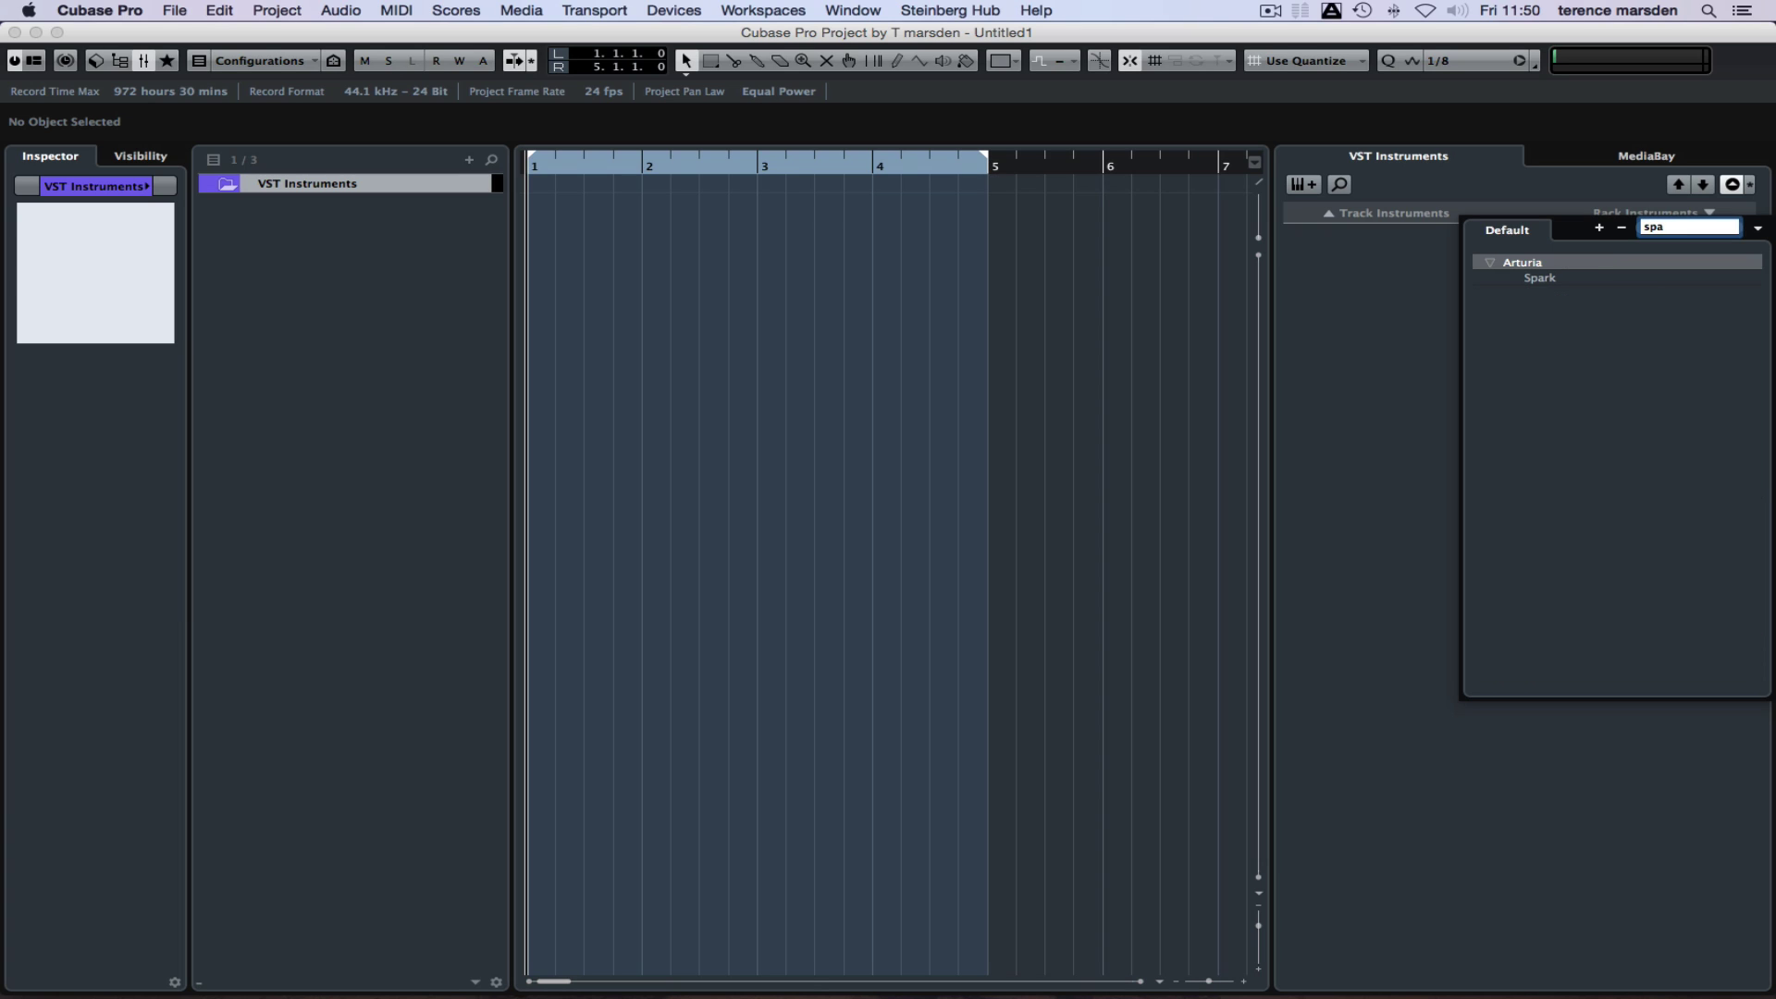
pyautogui.click(1540, 278)
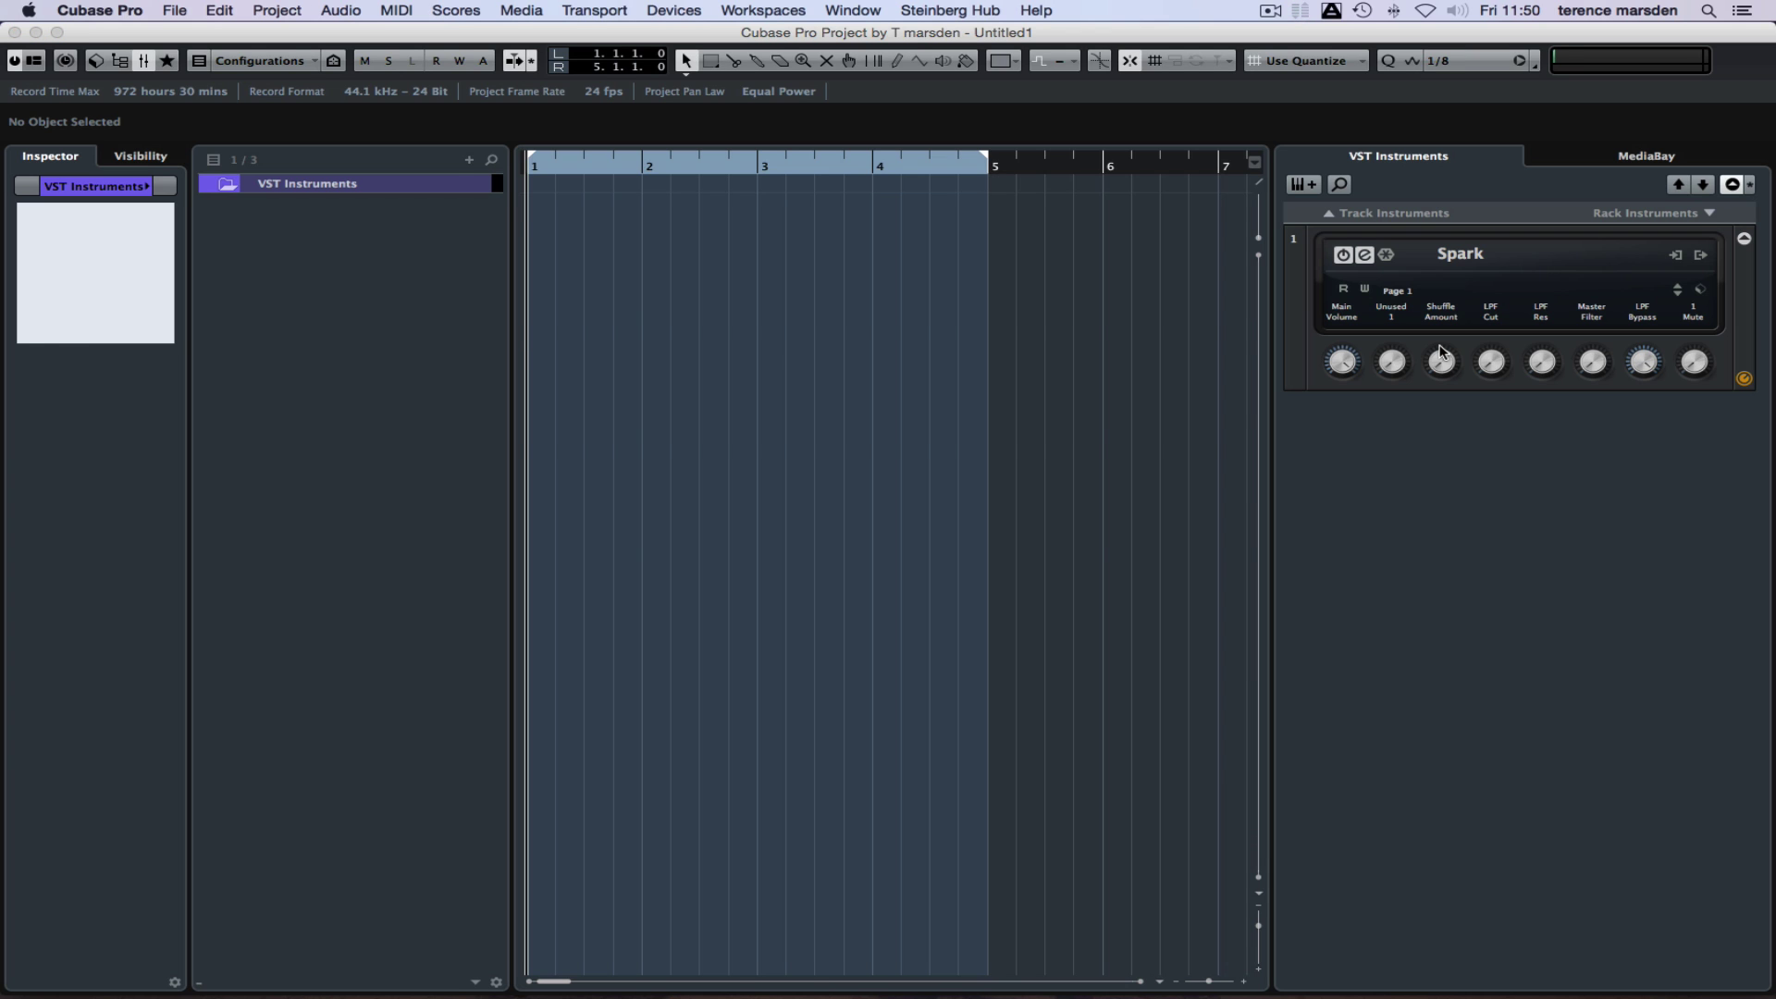
# Step: Load Arturia Mini V2 into rack slot 2 and close its plugin window
pyautogui.click(1695, 215)
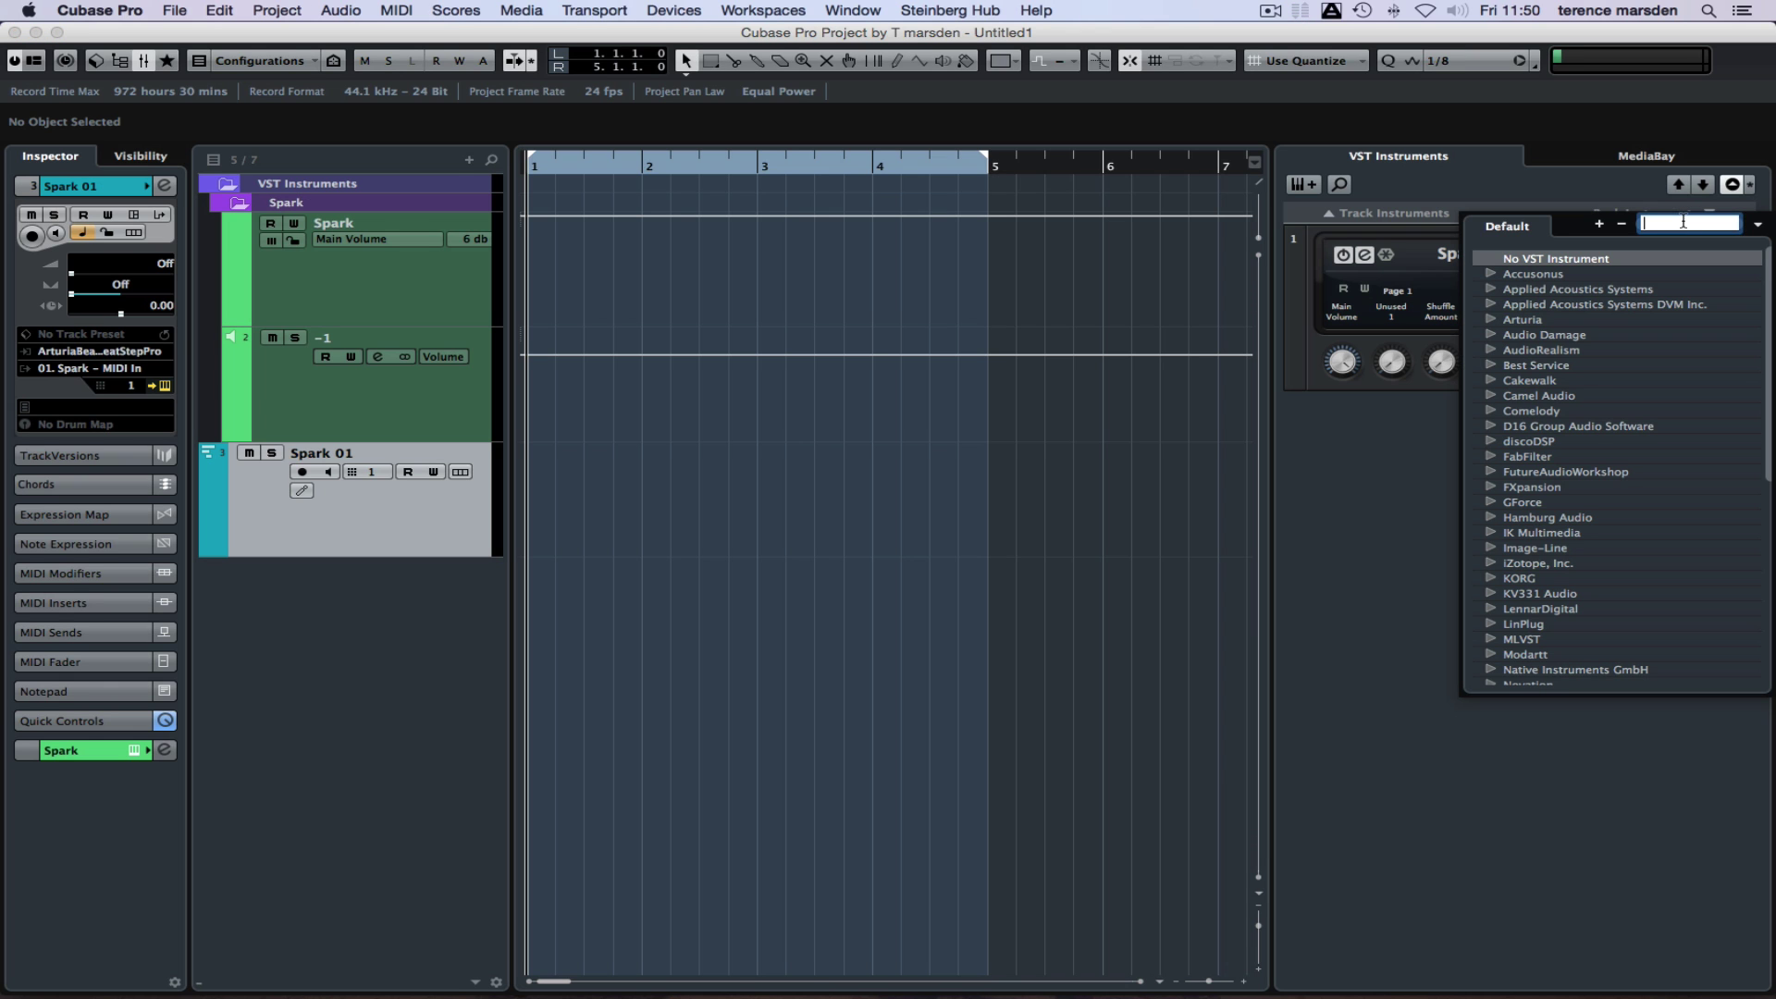
pyautogui.click(1496, 320)
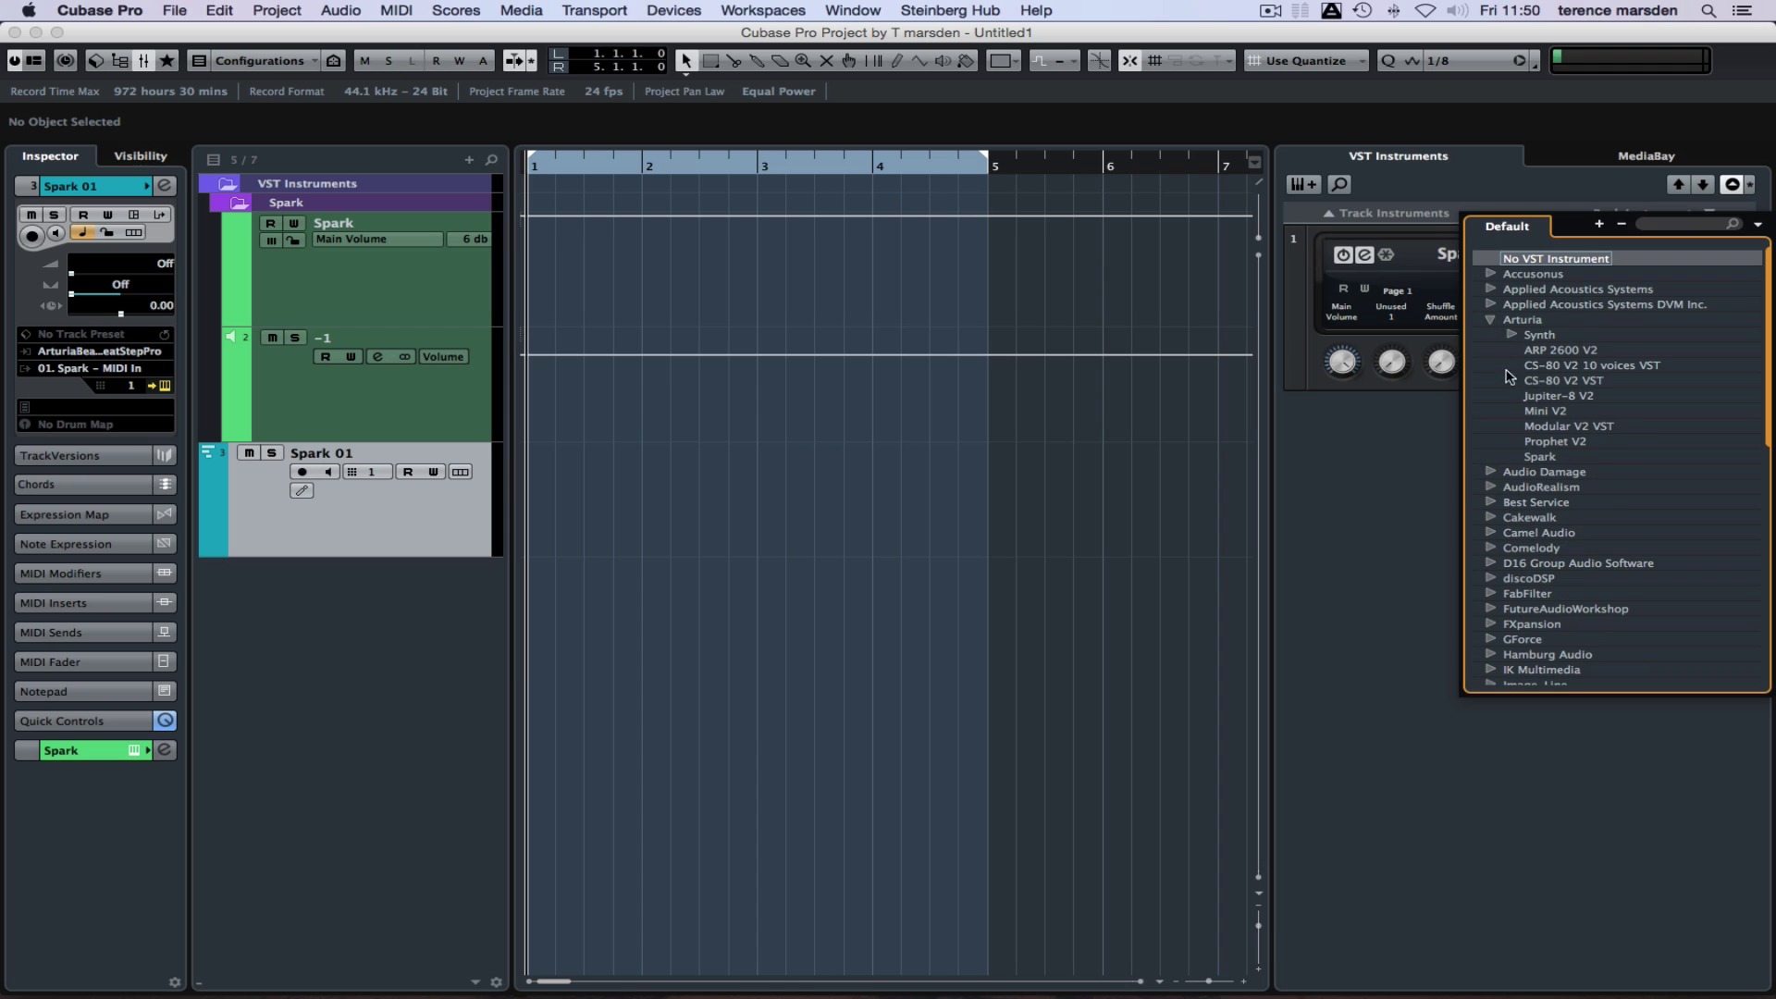
pyautogui.click(1537, 412)
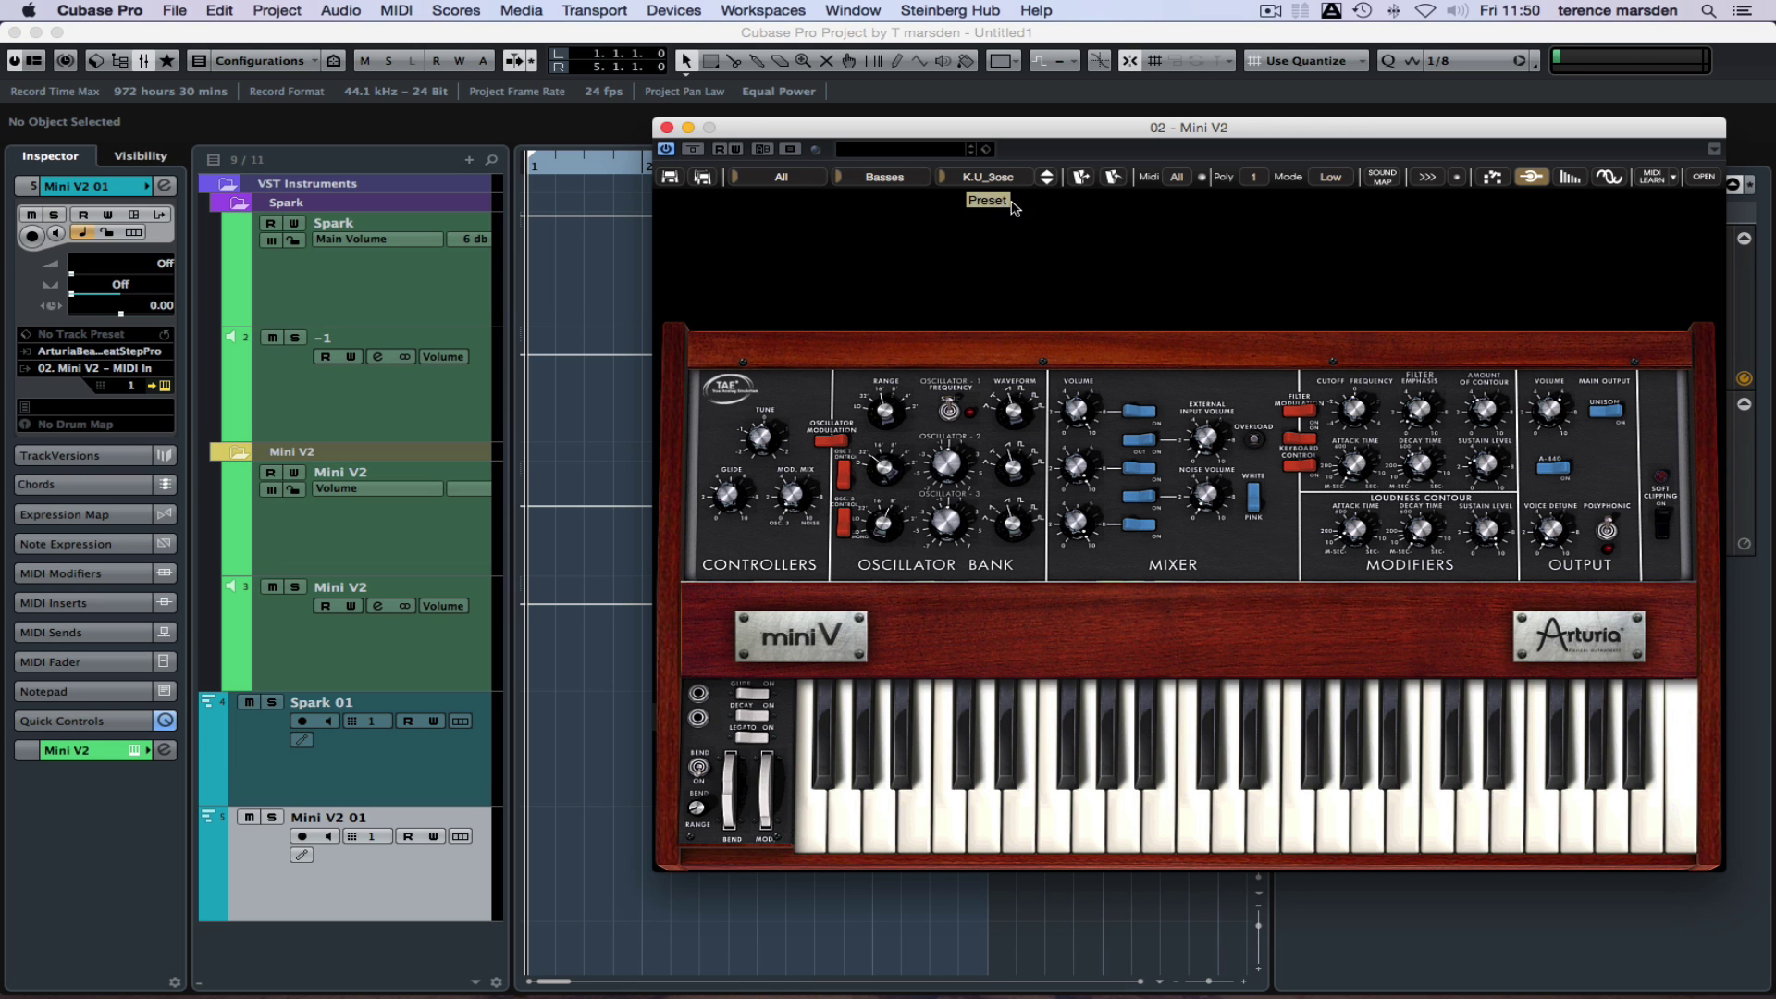
pyautogui.click(666, 127)
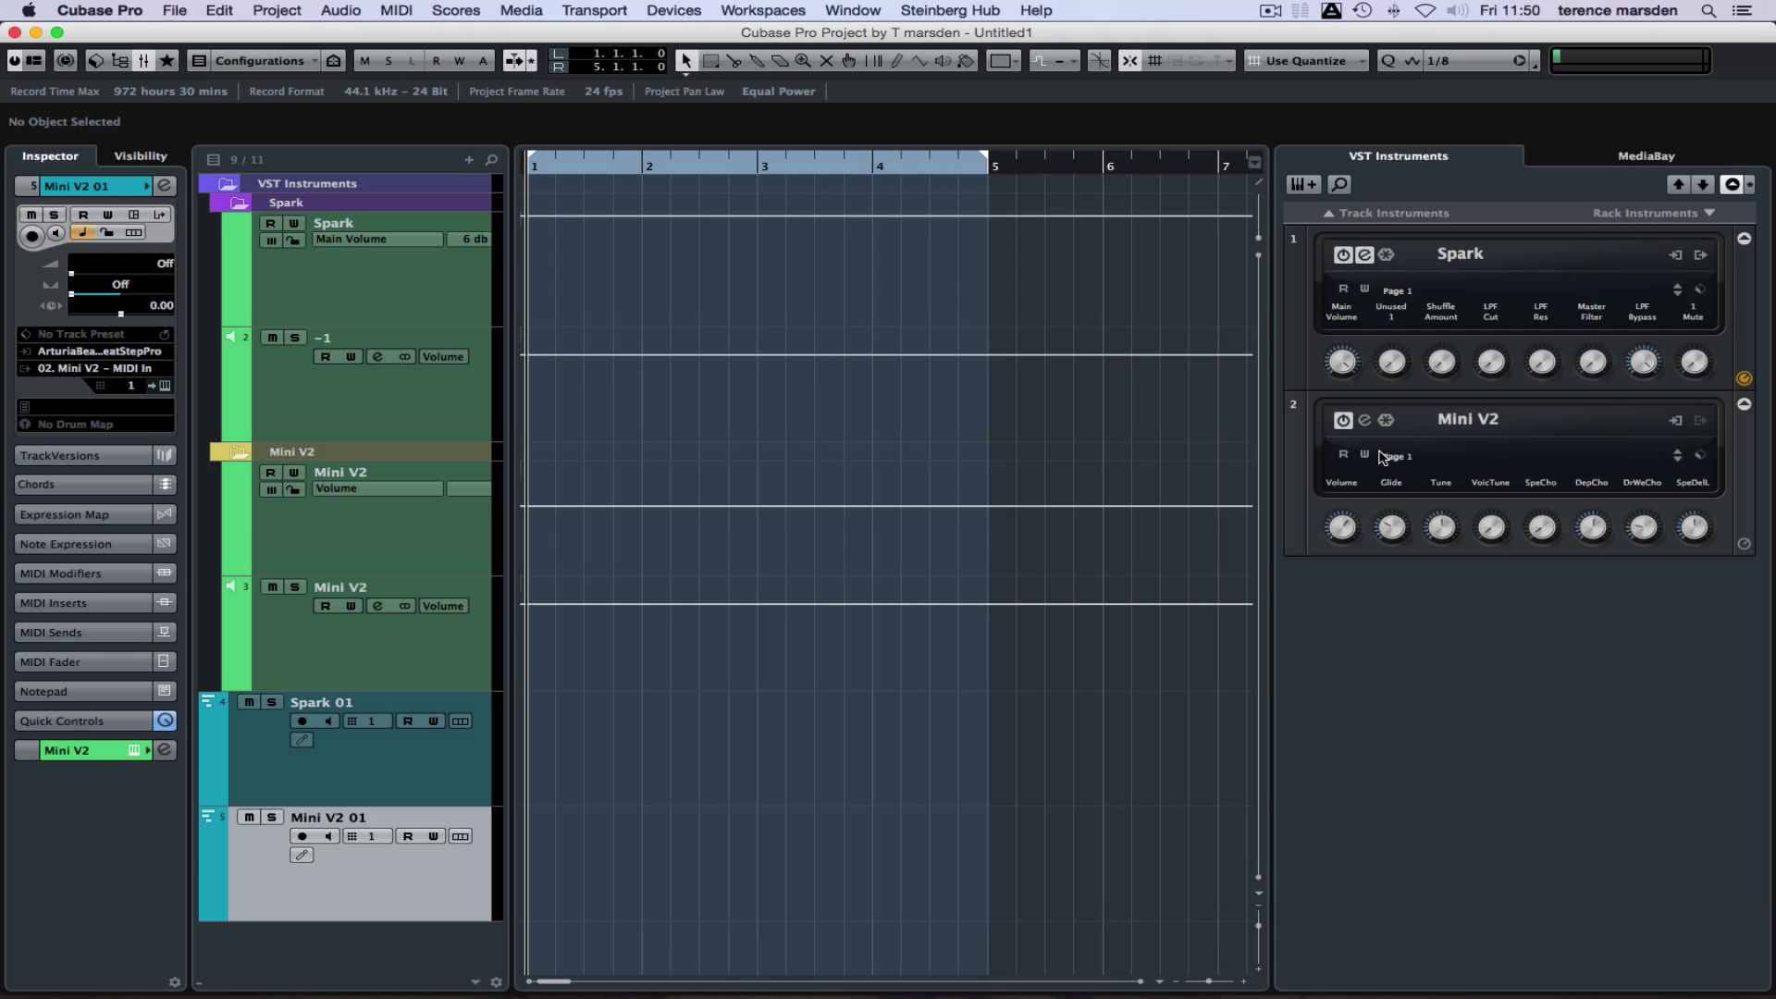
# Step: Load Arturia Prophet V2 into rack slot 3, collapse the Spark folder and shrink track heights
pyautogui.click(1660, 216)
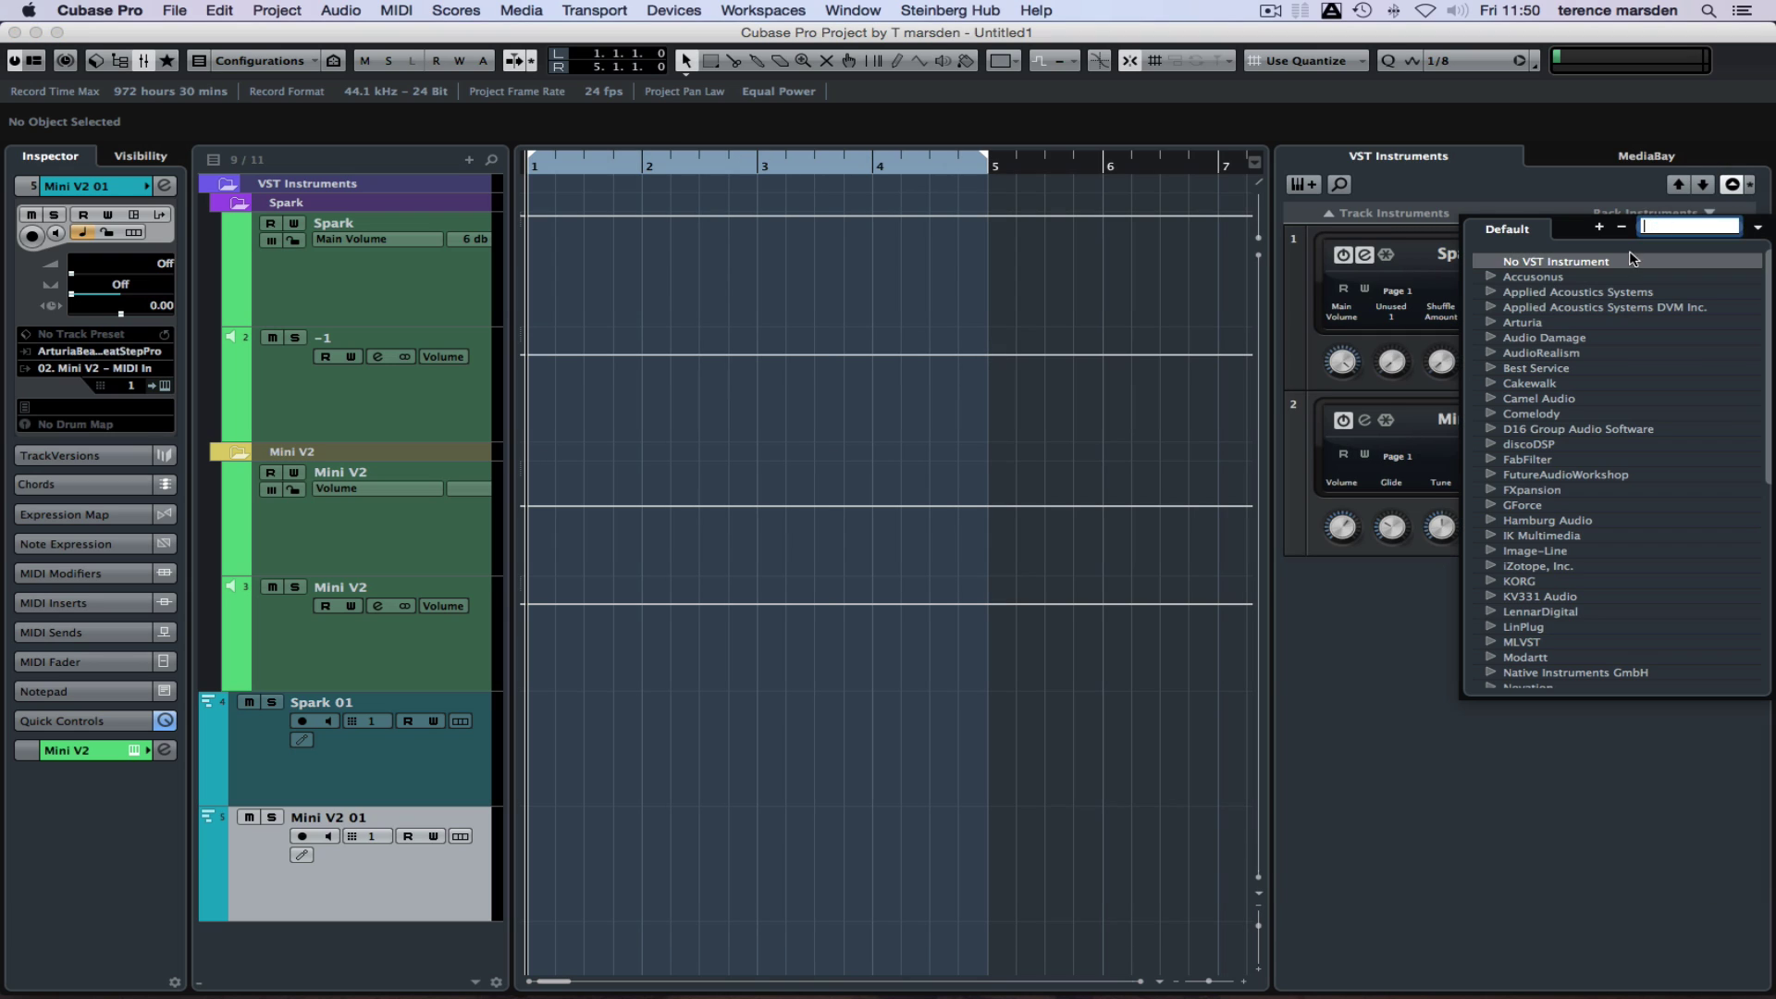
pyautogui.click(1491, 323)
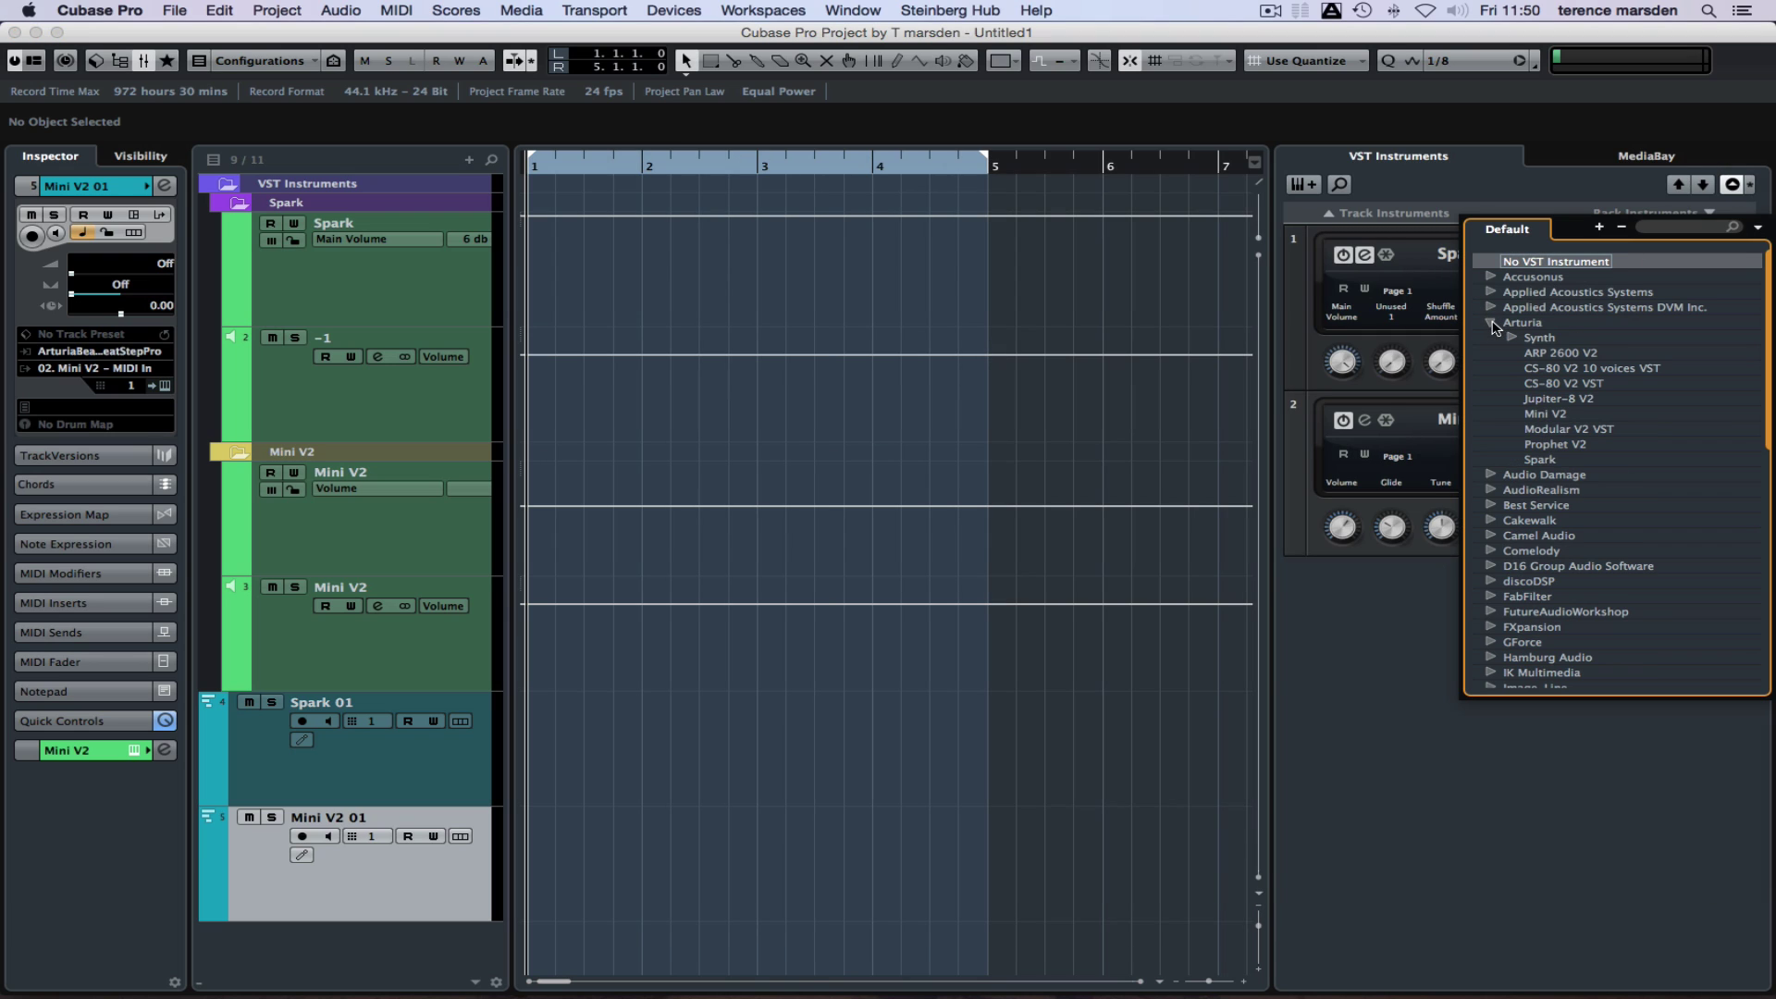
pyautogui.click(1536, 447)
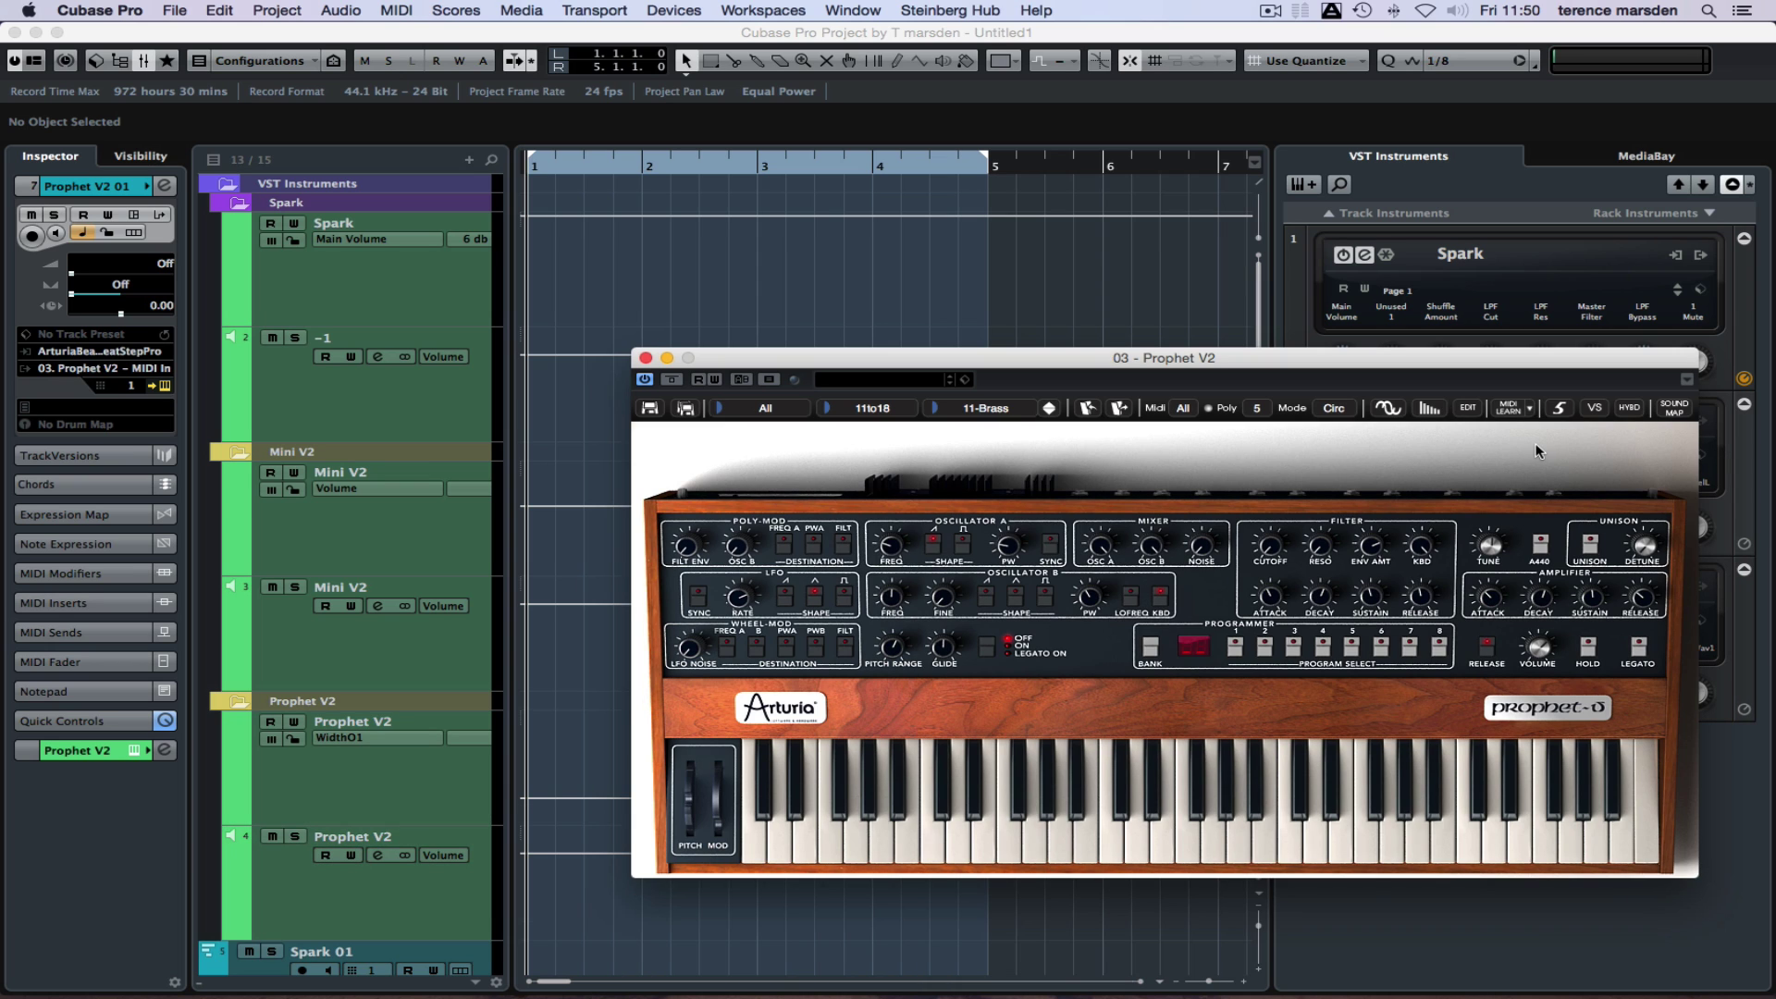
pyautogui.click(645, 358)
pyautogui.click(235, 207)
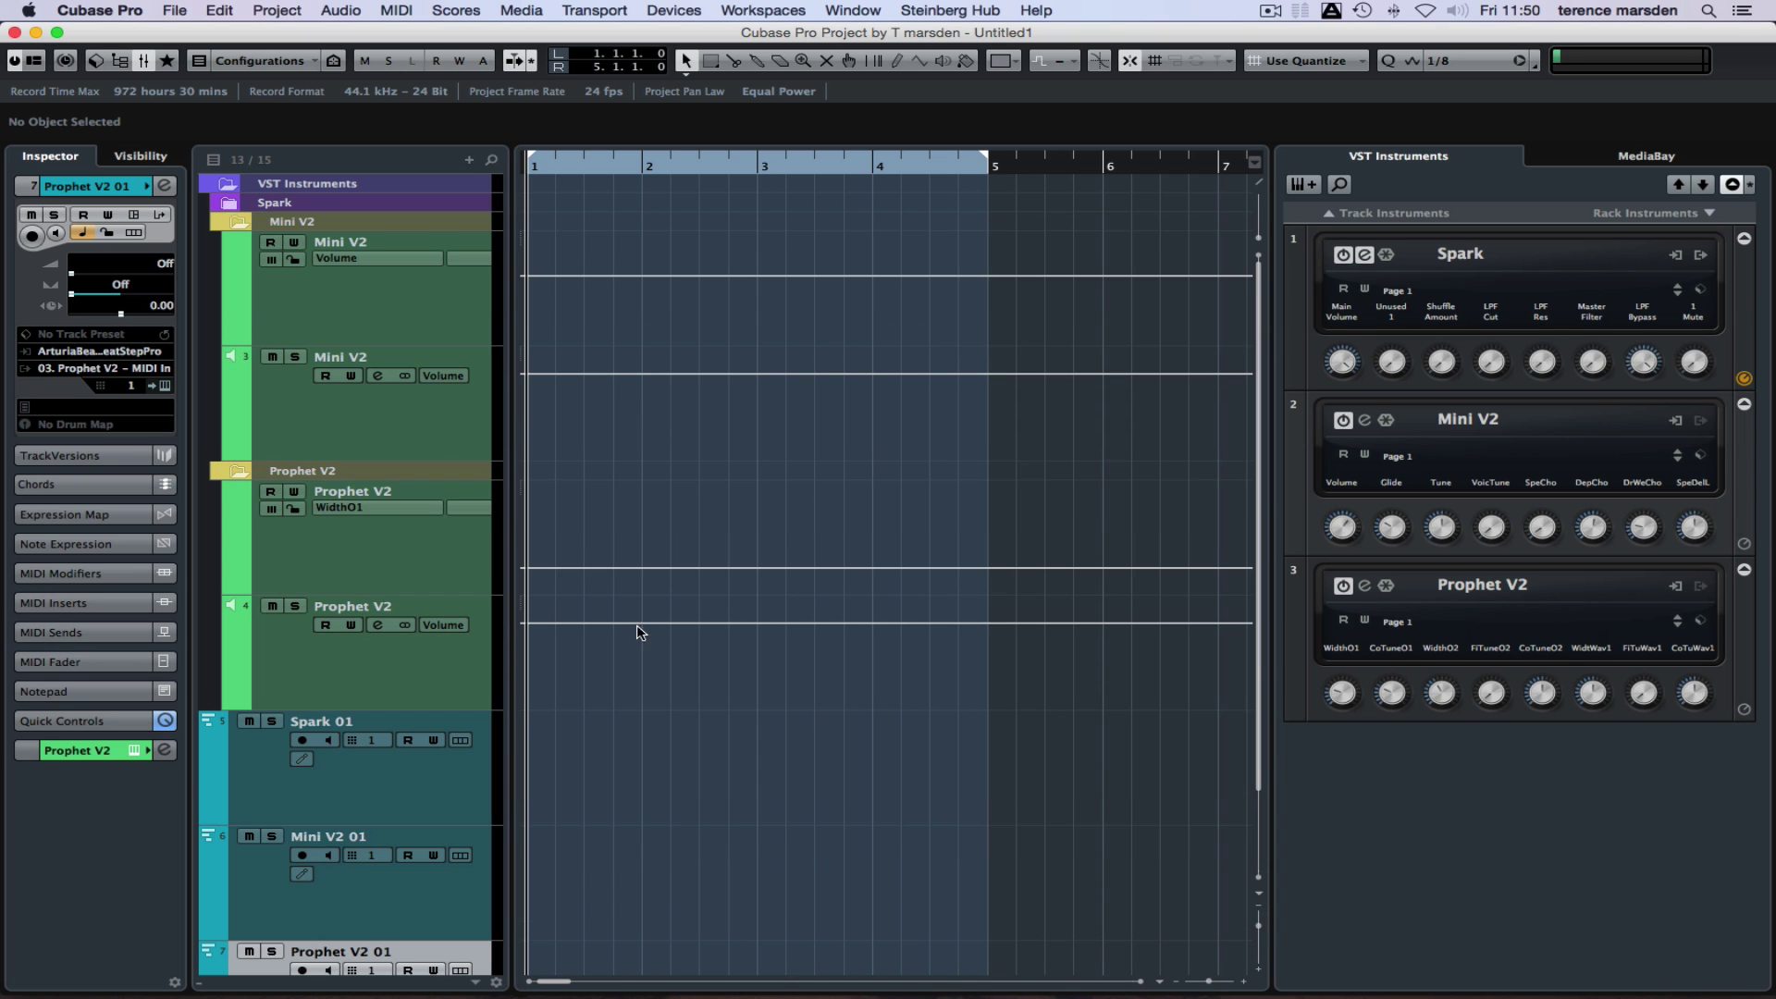
pyautogui.click(1261, 930)
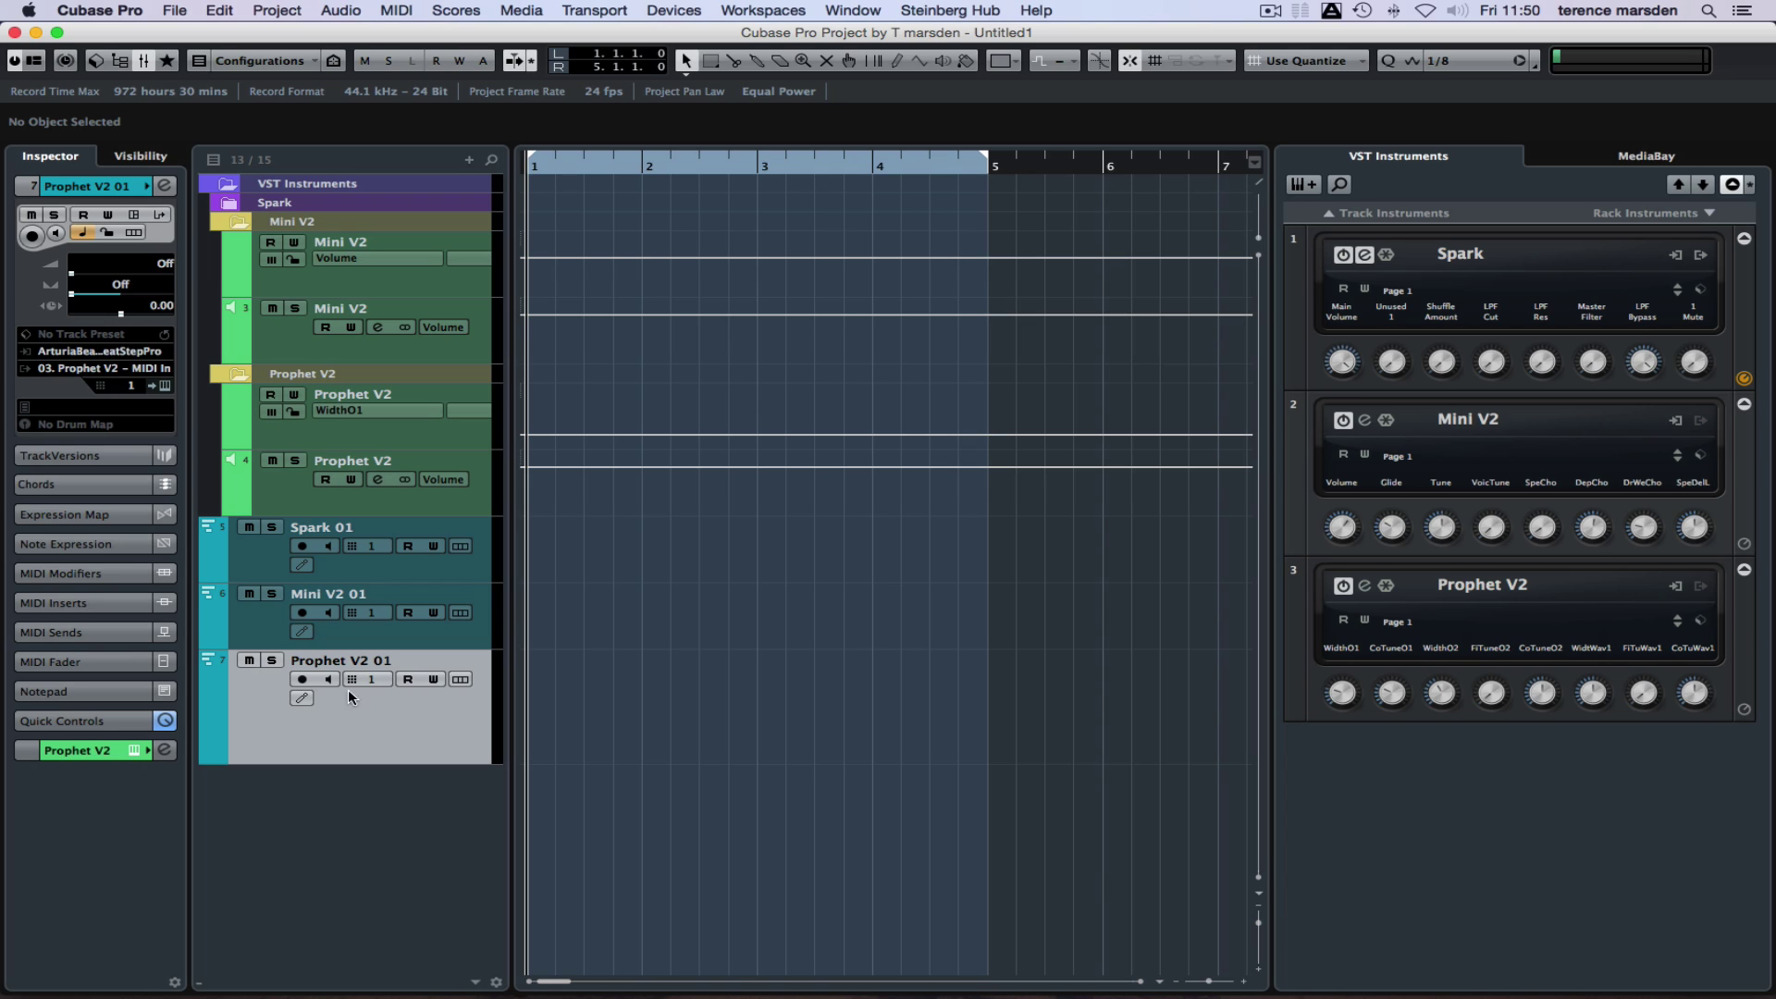
# Step: Set the Spark 01 track to MIDI channel 10
pyautogui.click(370, 558)
pyautogui.click(370, 548)
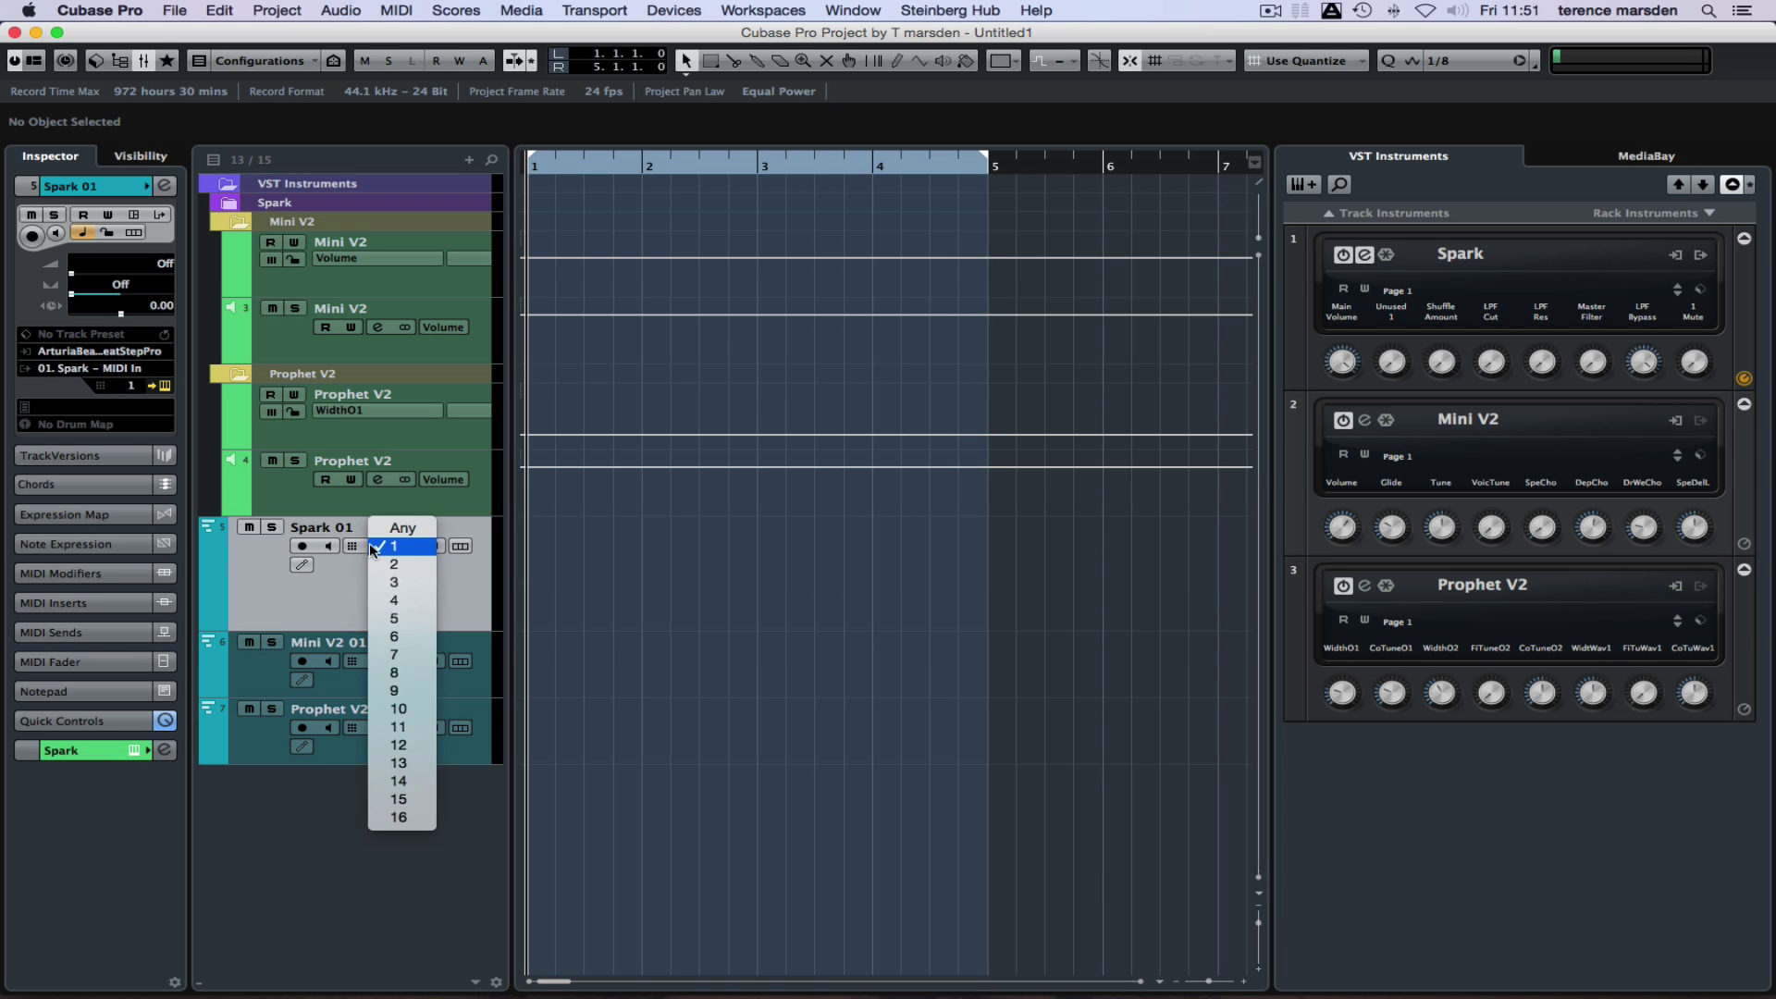
pyautogui.click(388, 709)
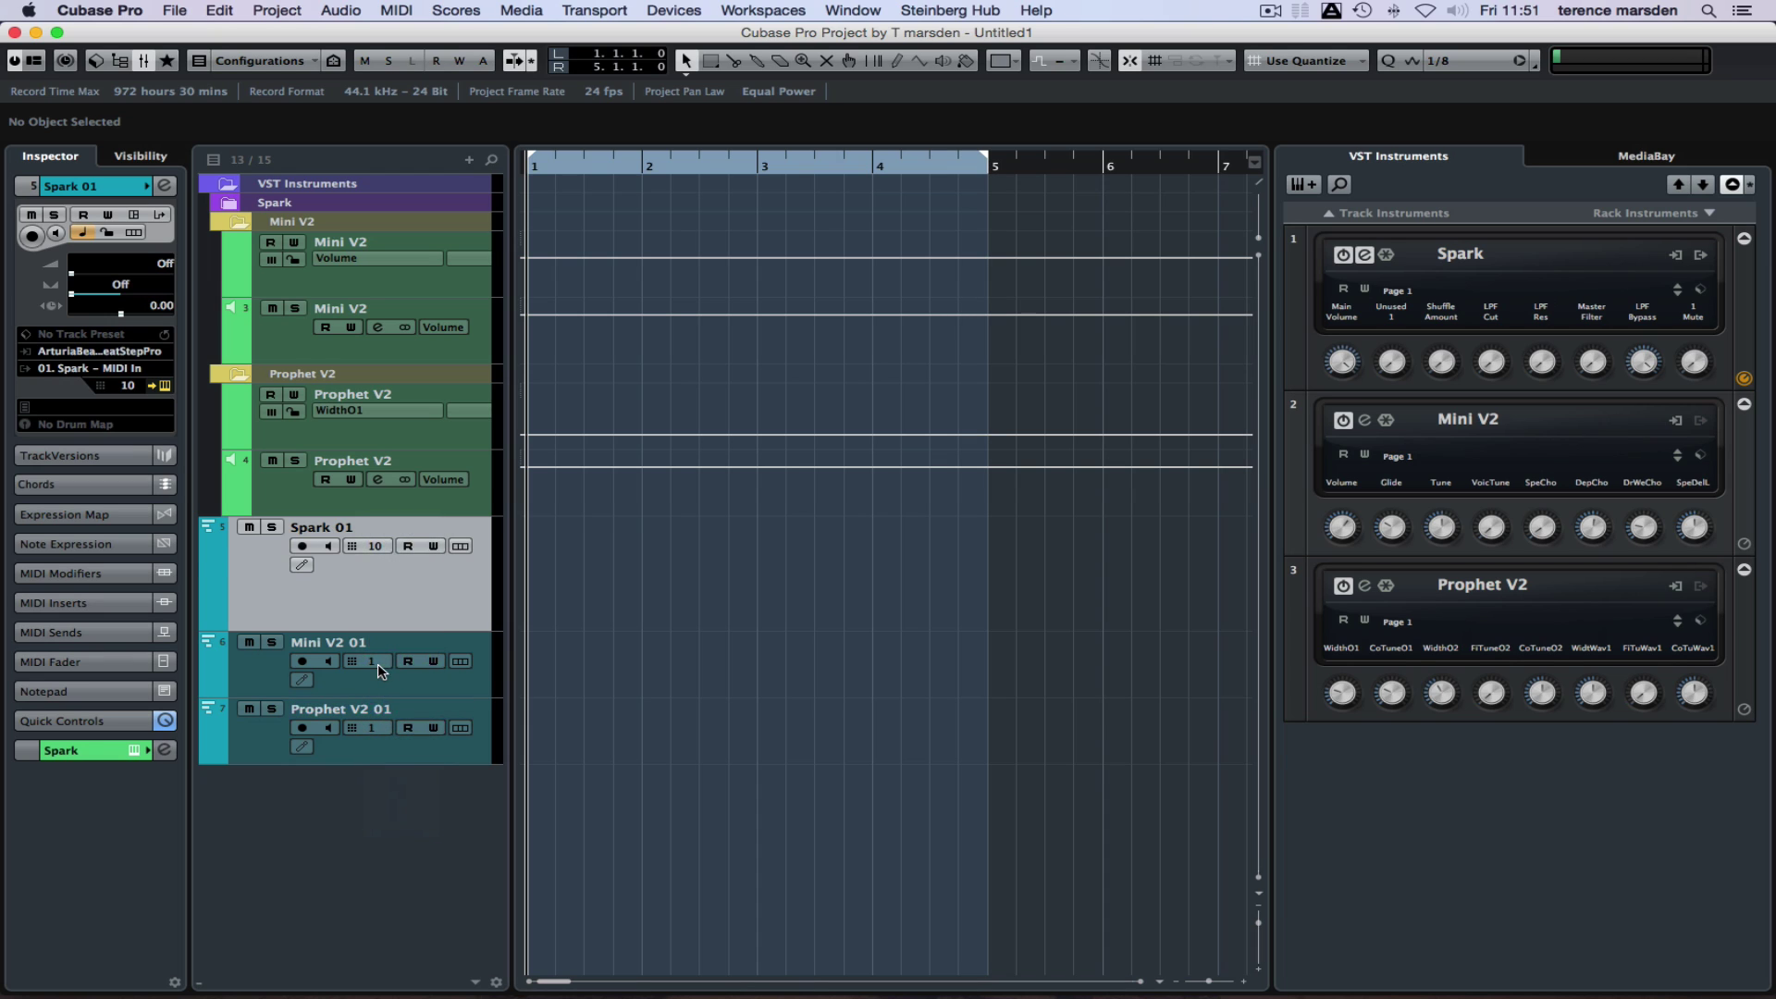
# Step: Set Prophet V2 01 to MIDI channel 2, leaving Mini V2 01 on channel 1
pyautogui.click(368, 680)
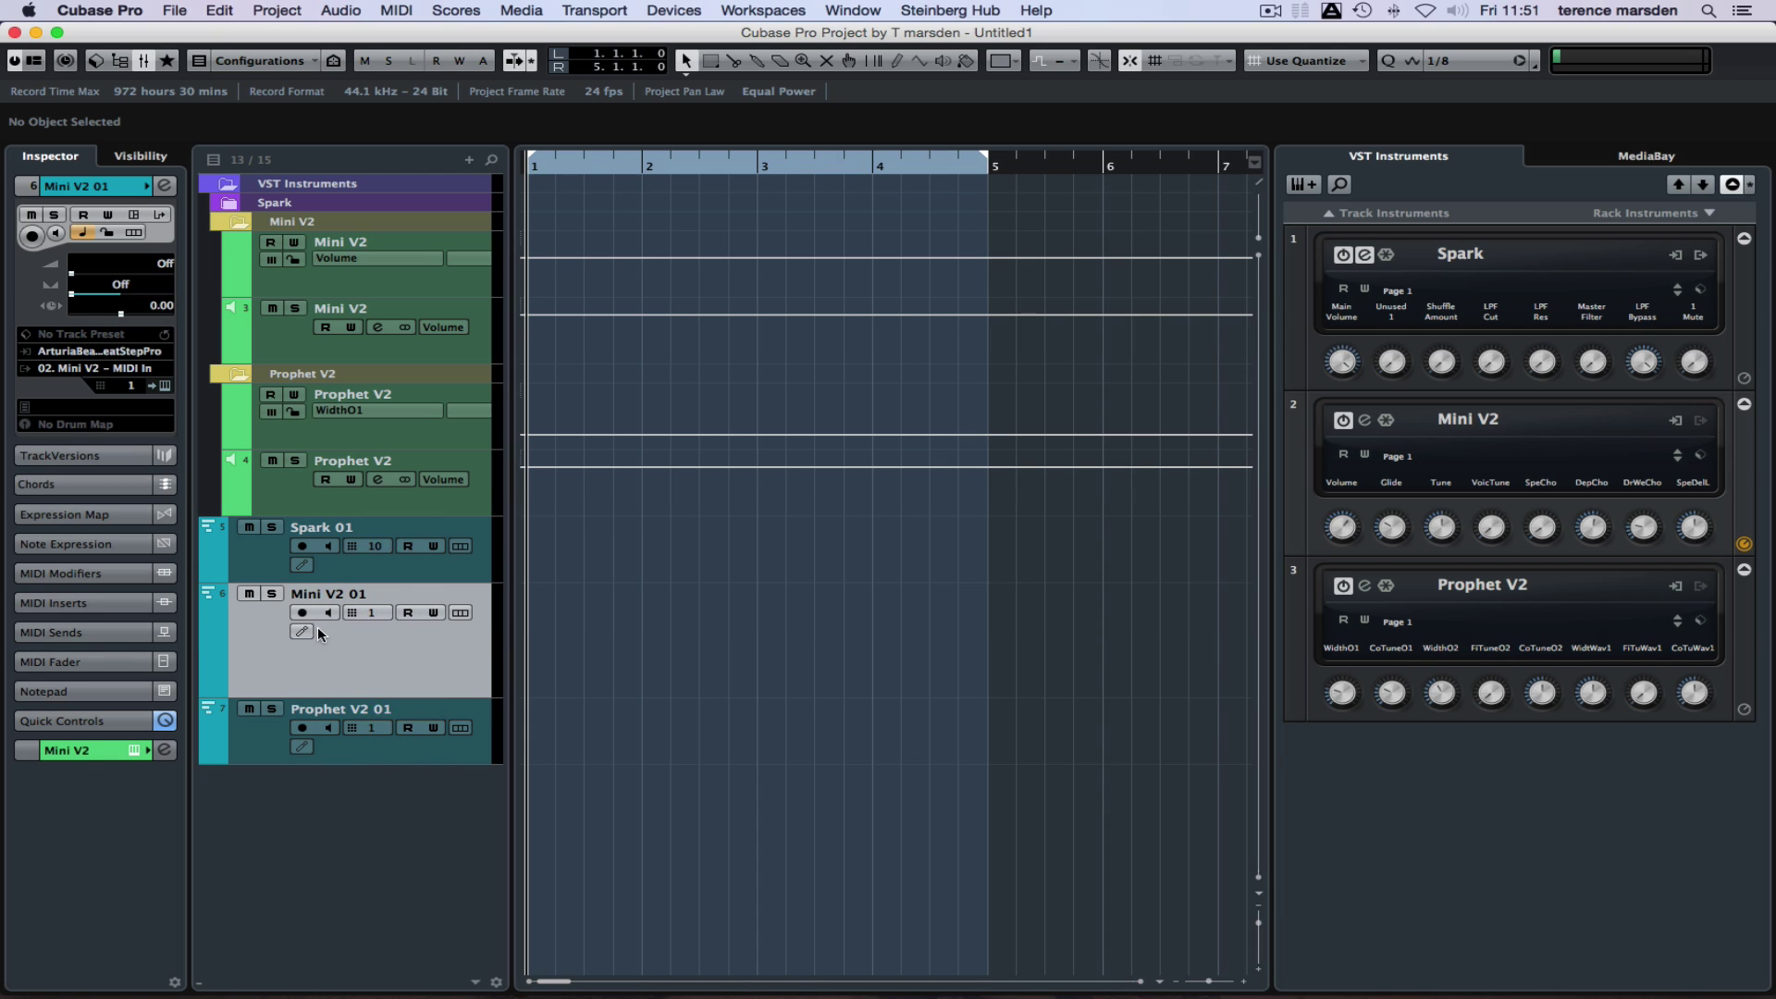
pyautogui.click(362, 750)
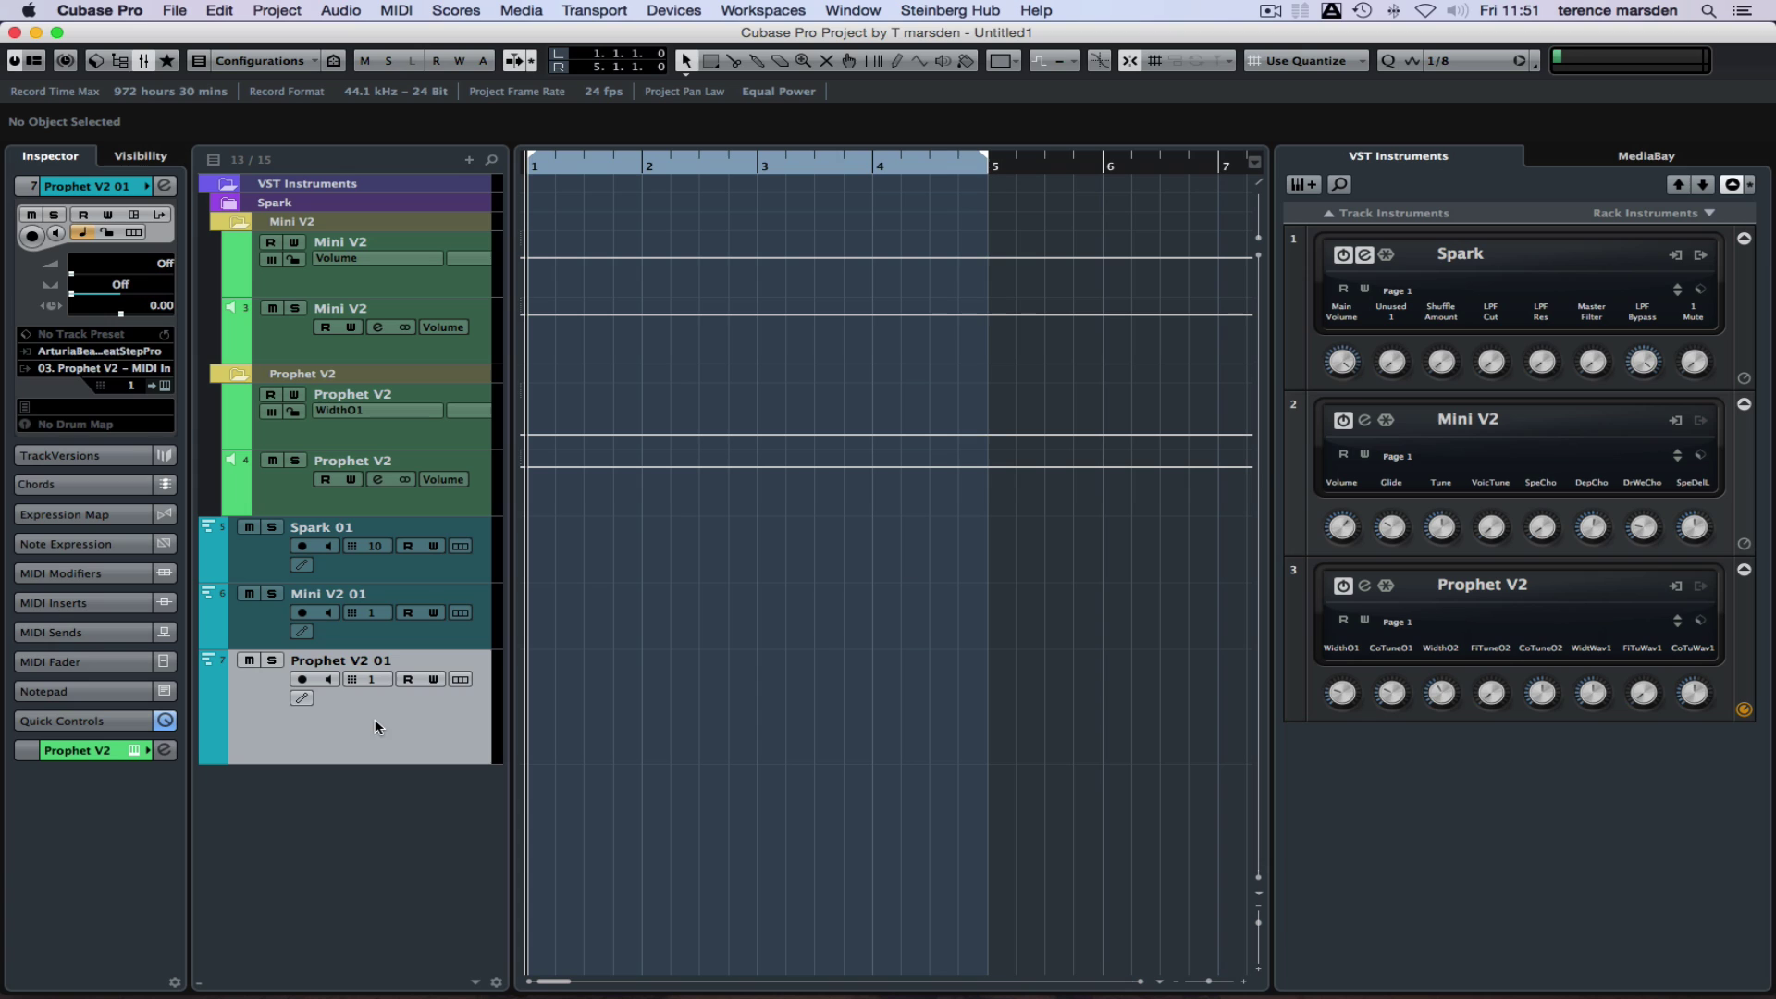
pyautogui.click(375, 686)
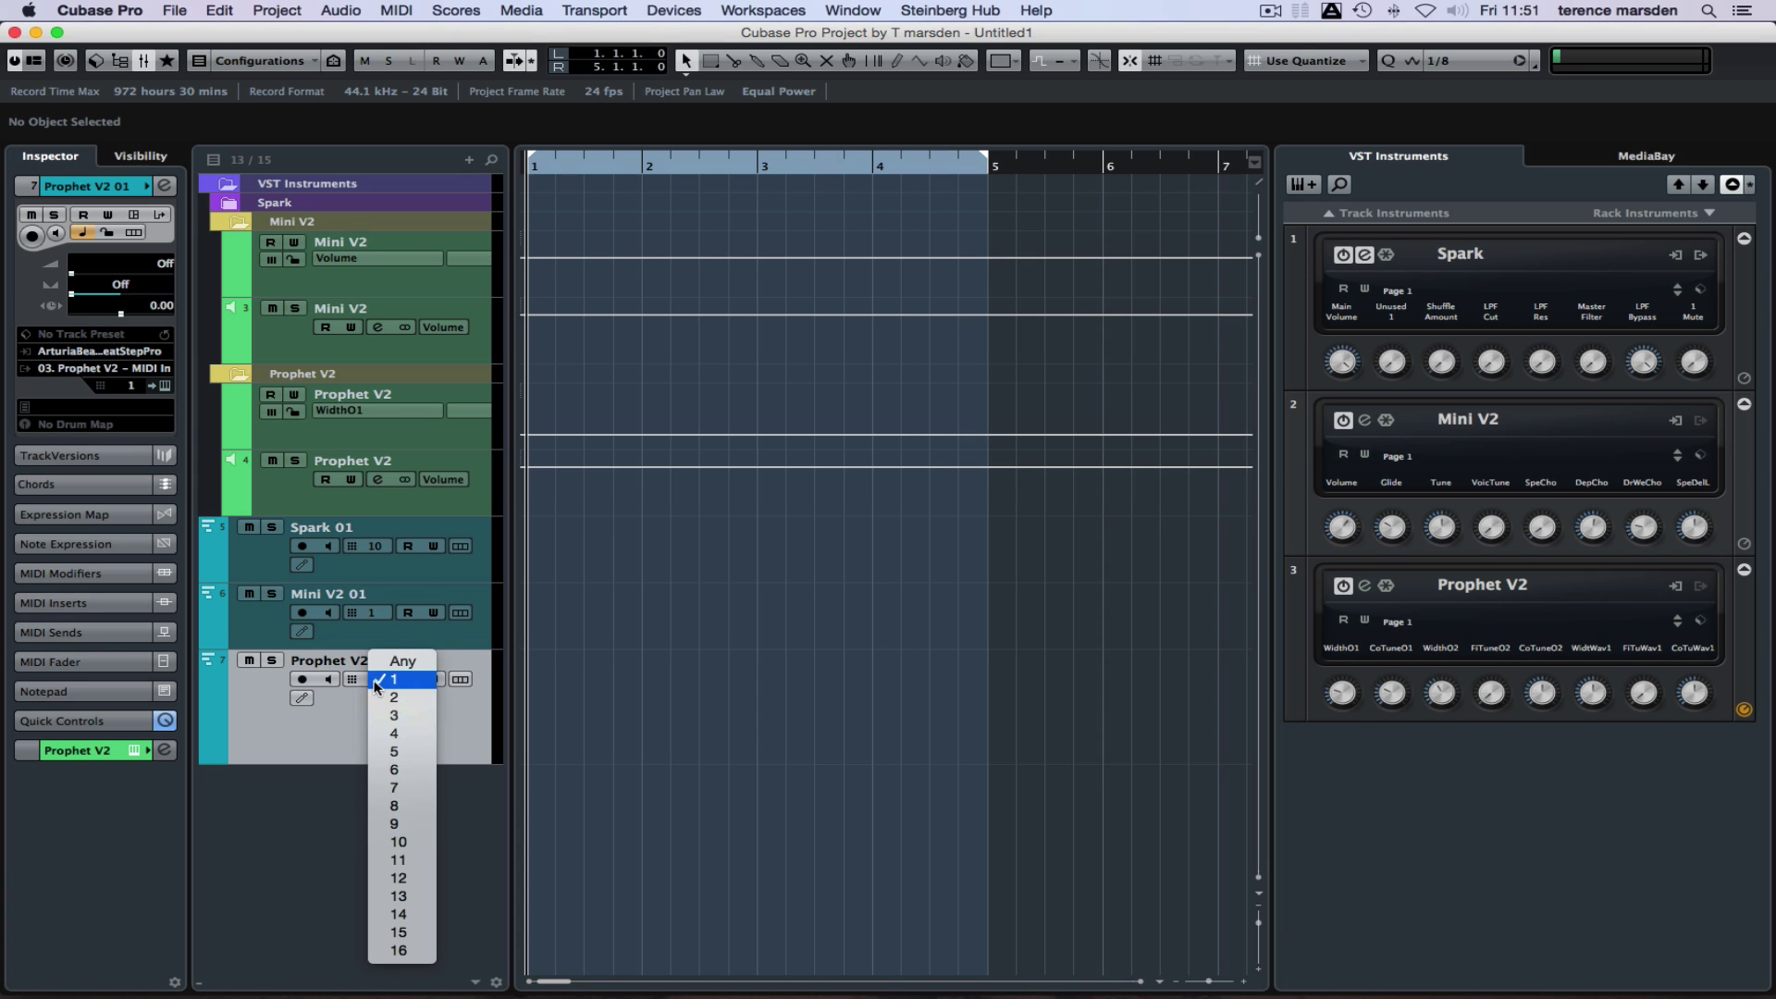
pyautogui.click(374, 713)
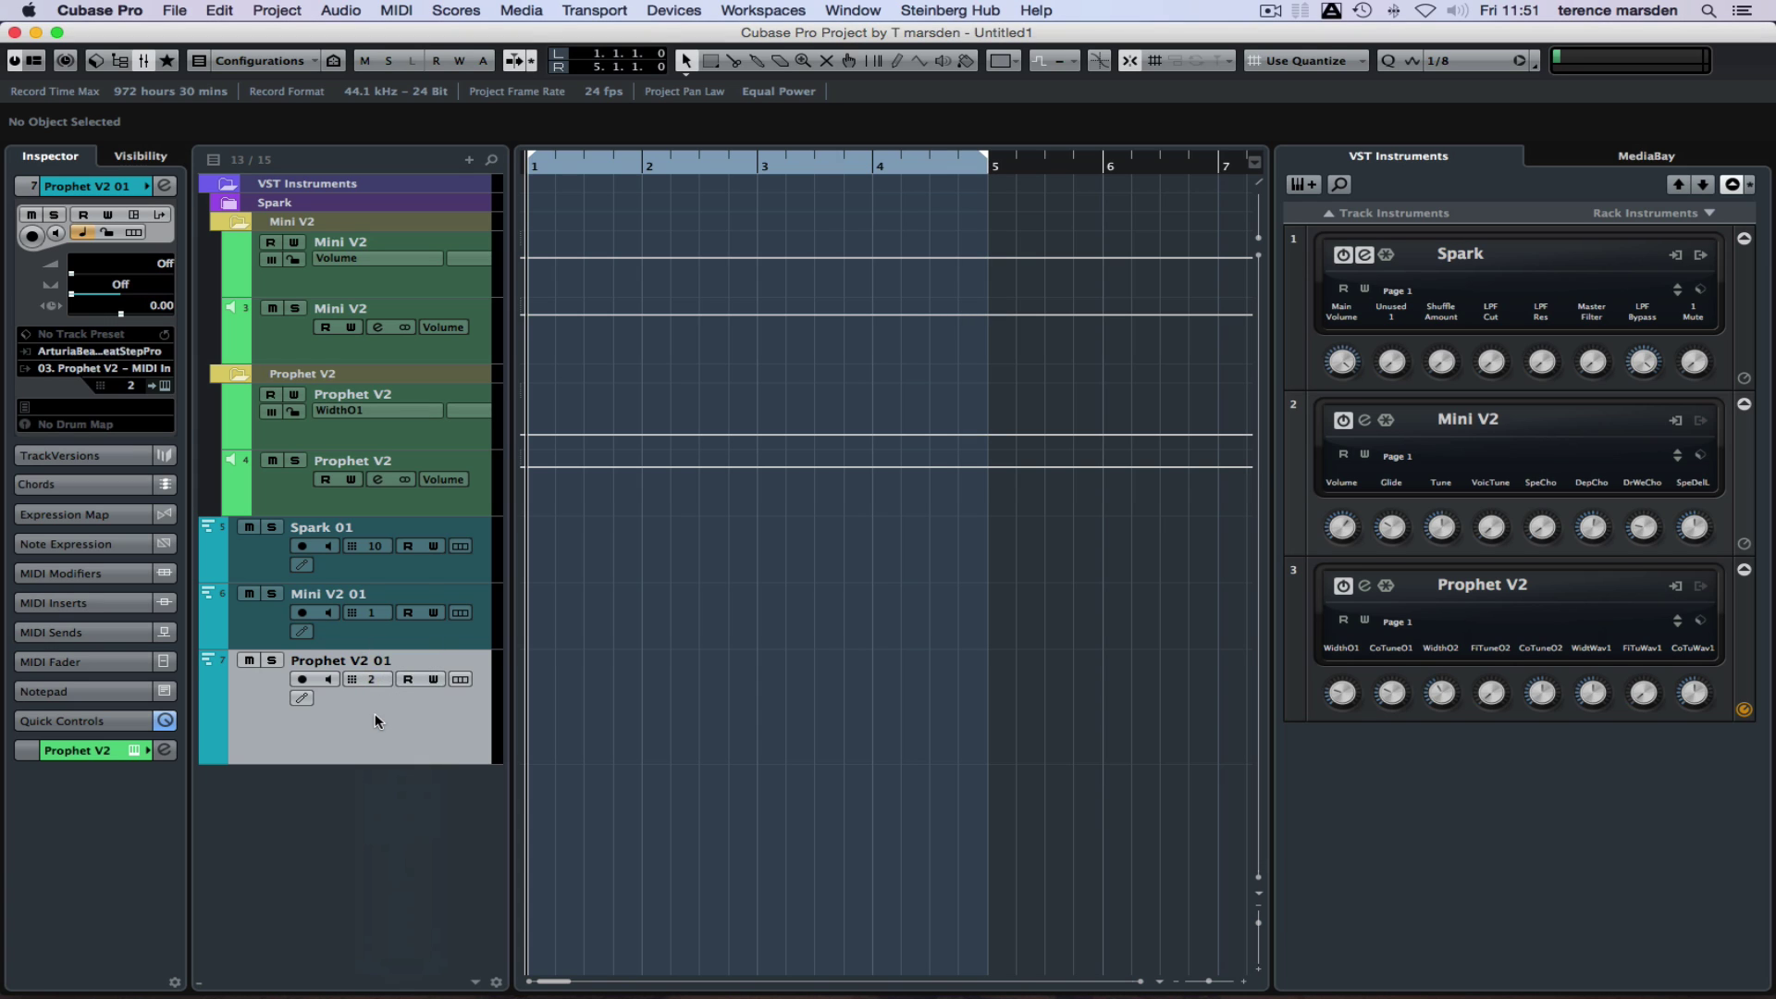
pyautogui.click(246, 555)
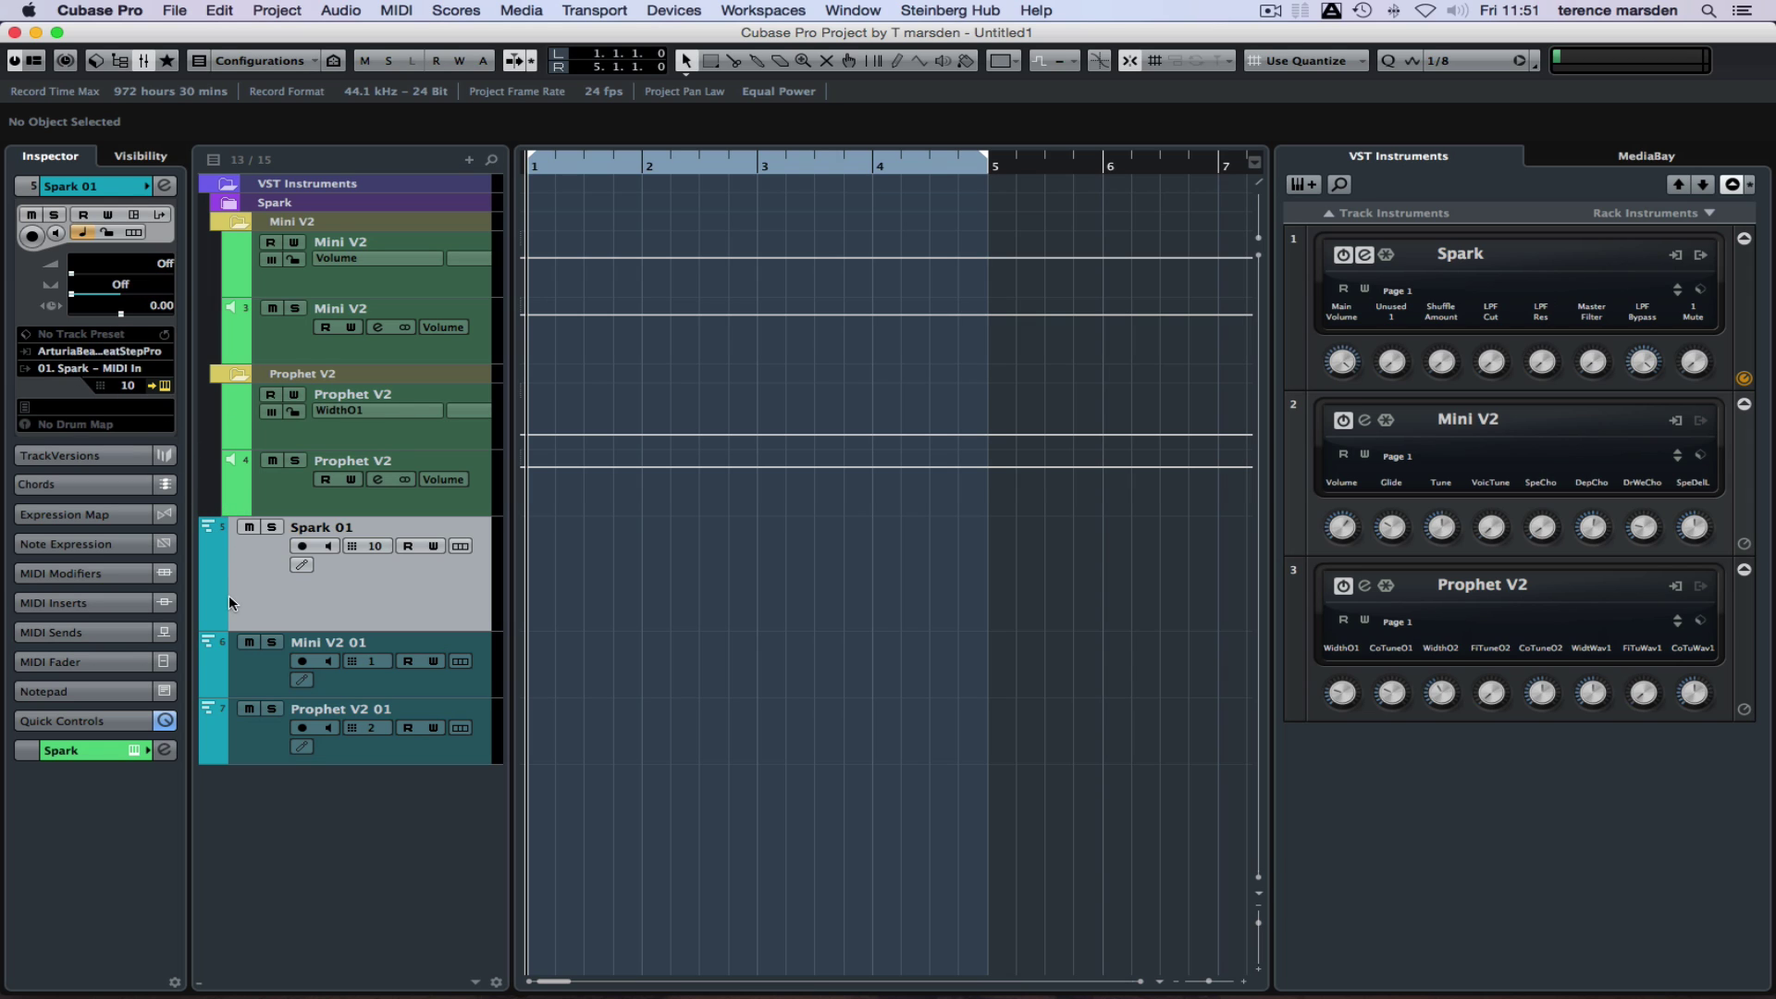
pyautogui.click(267, 678)
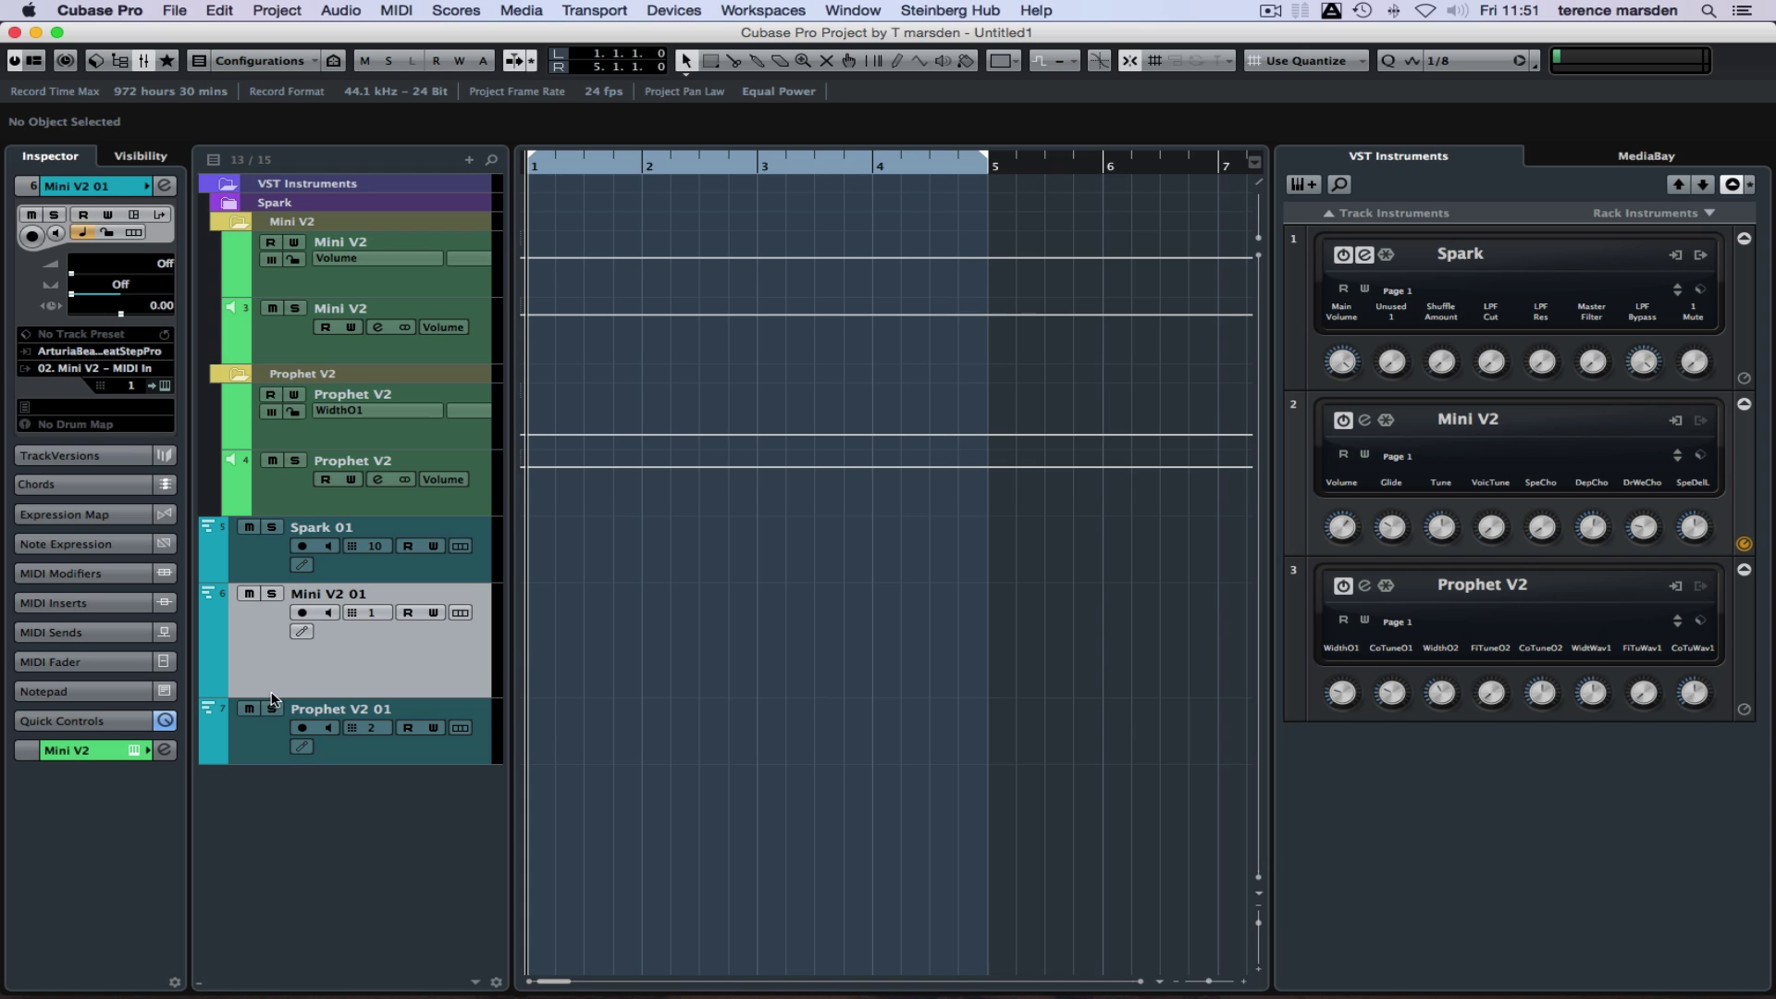
# Step: Select Prophet V2 01 and Mini V2 01 in turn, ending with Spark 01 selected
pyautogui.click(280, 733)
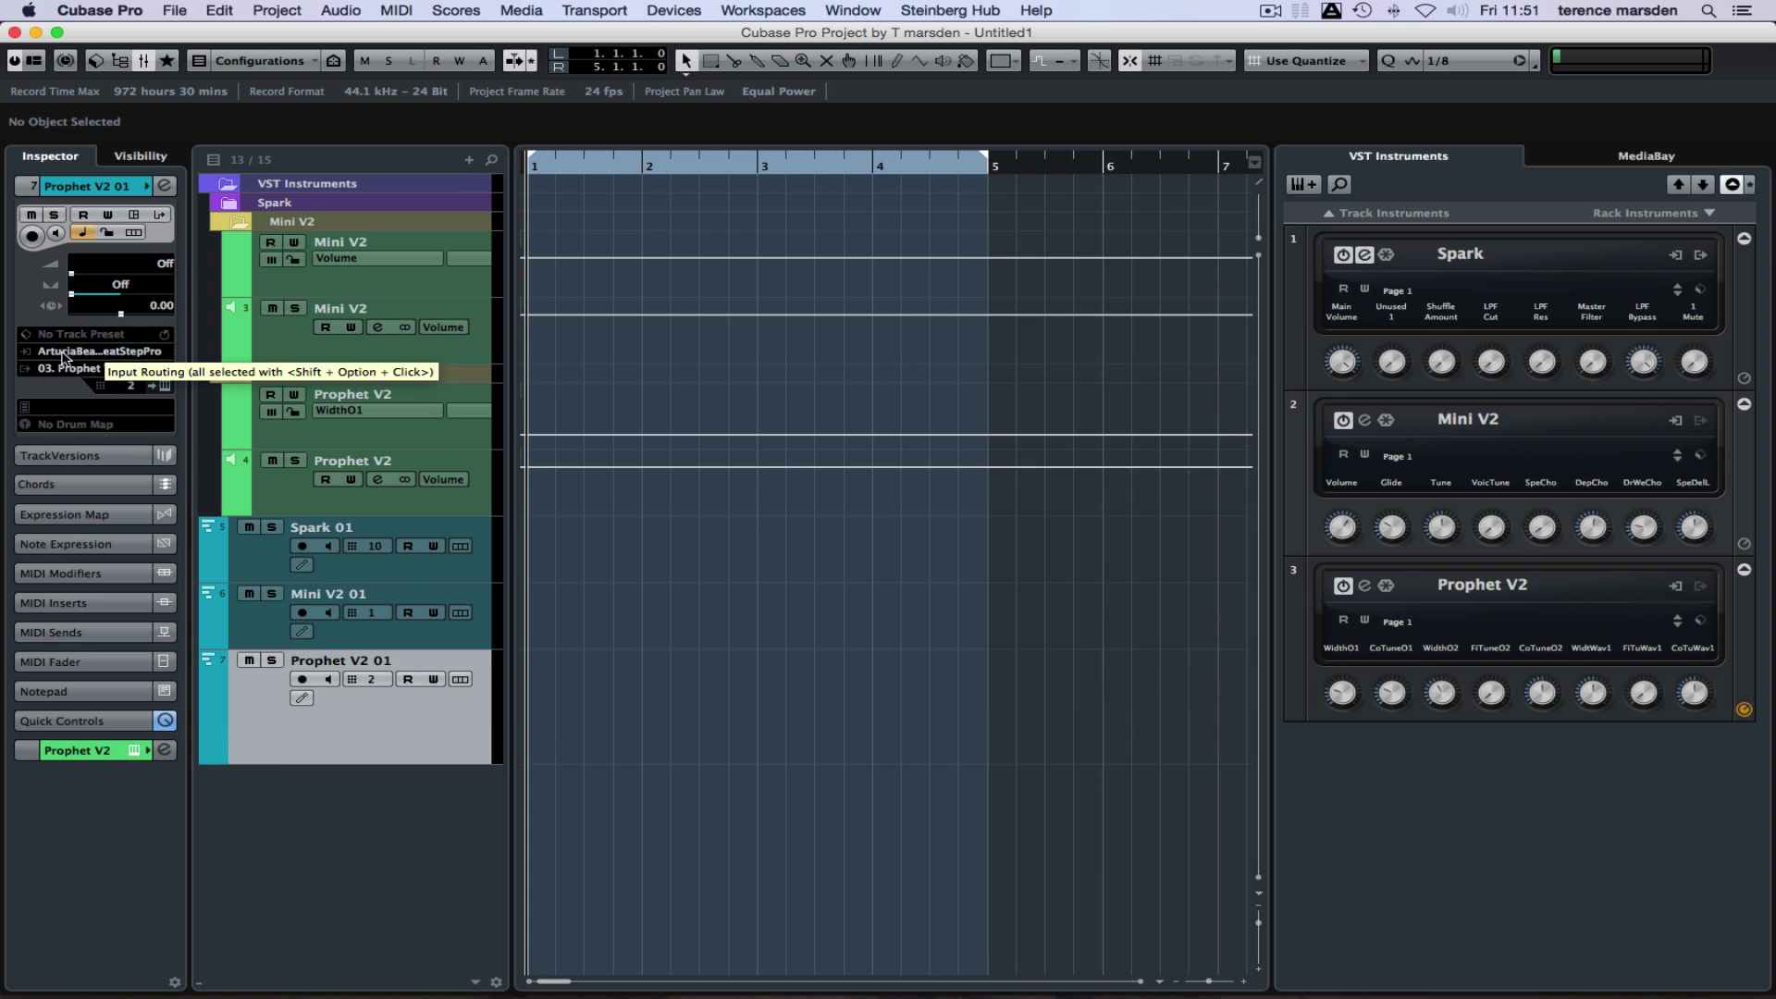
pyautogui.click(264, 635)
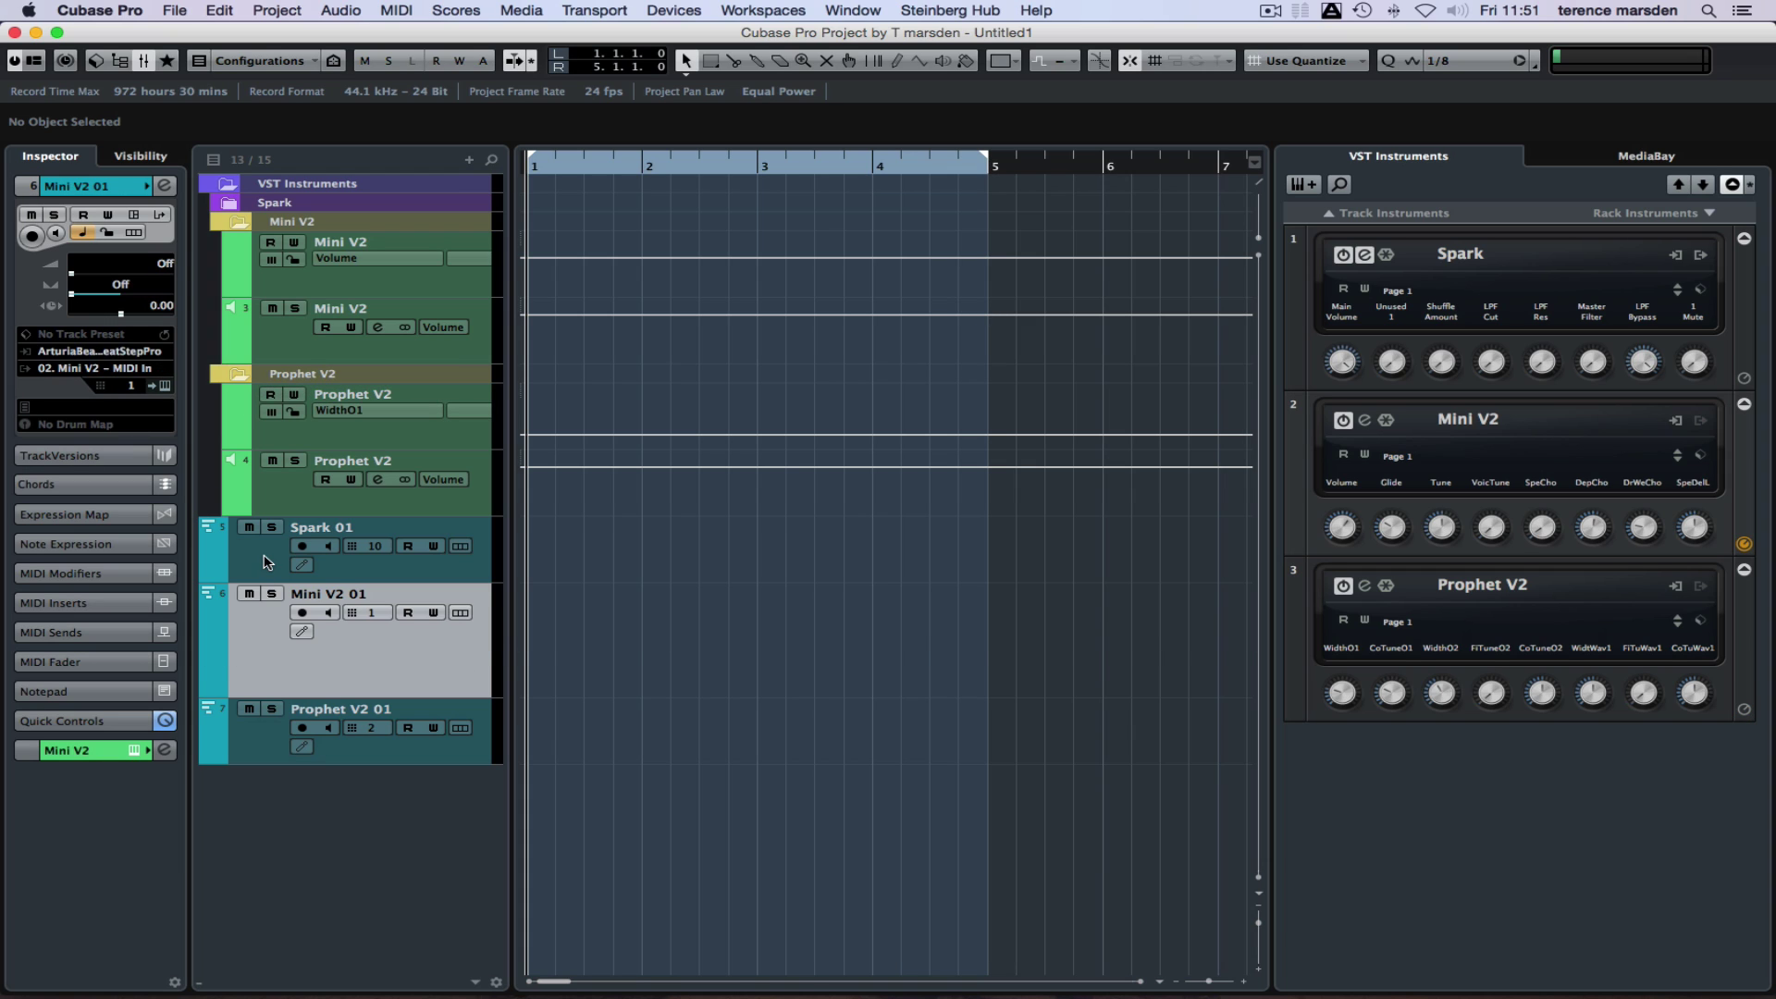
pyautogui.click(264, 562)
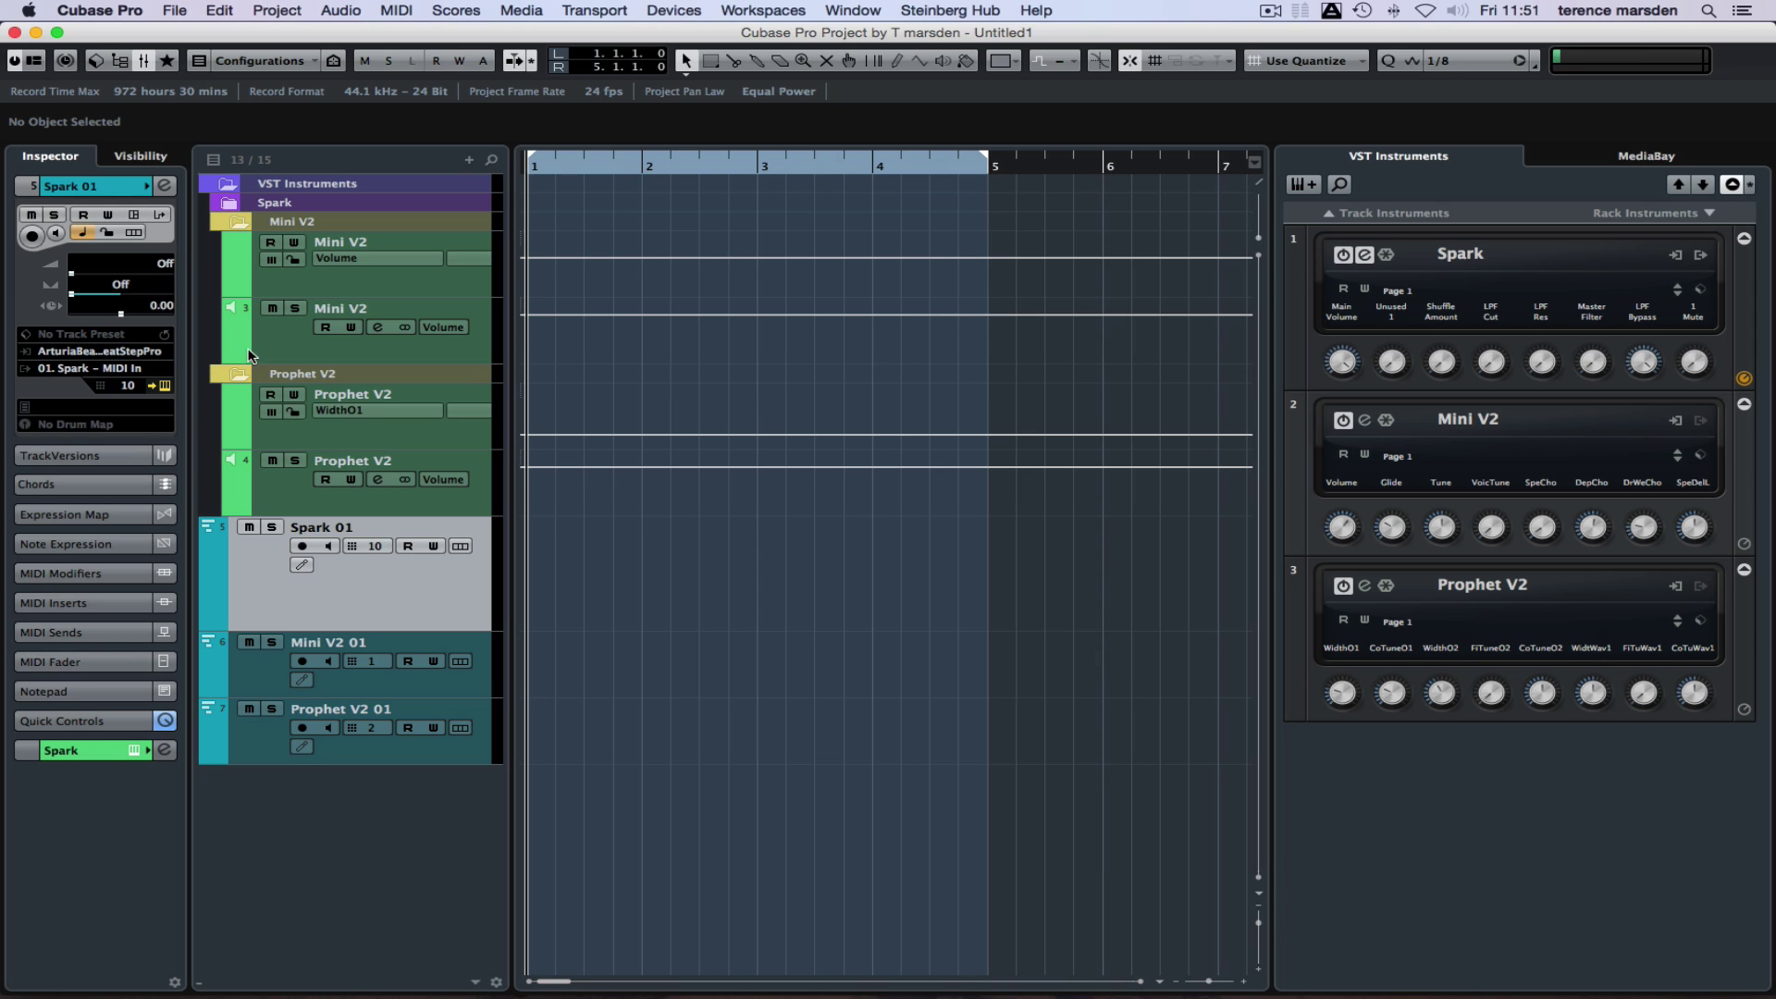
# Step: Give Spark 01 a Local input transformer loaded with the Channel Filtering 'Pass CH 10' preset
pyautogui.click(155, 216)
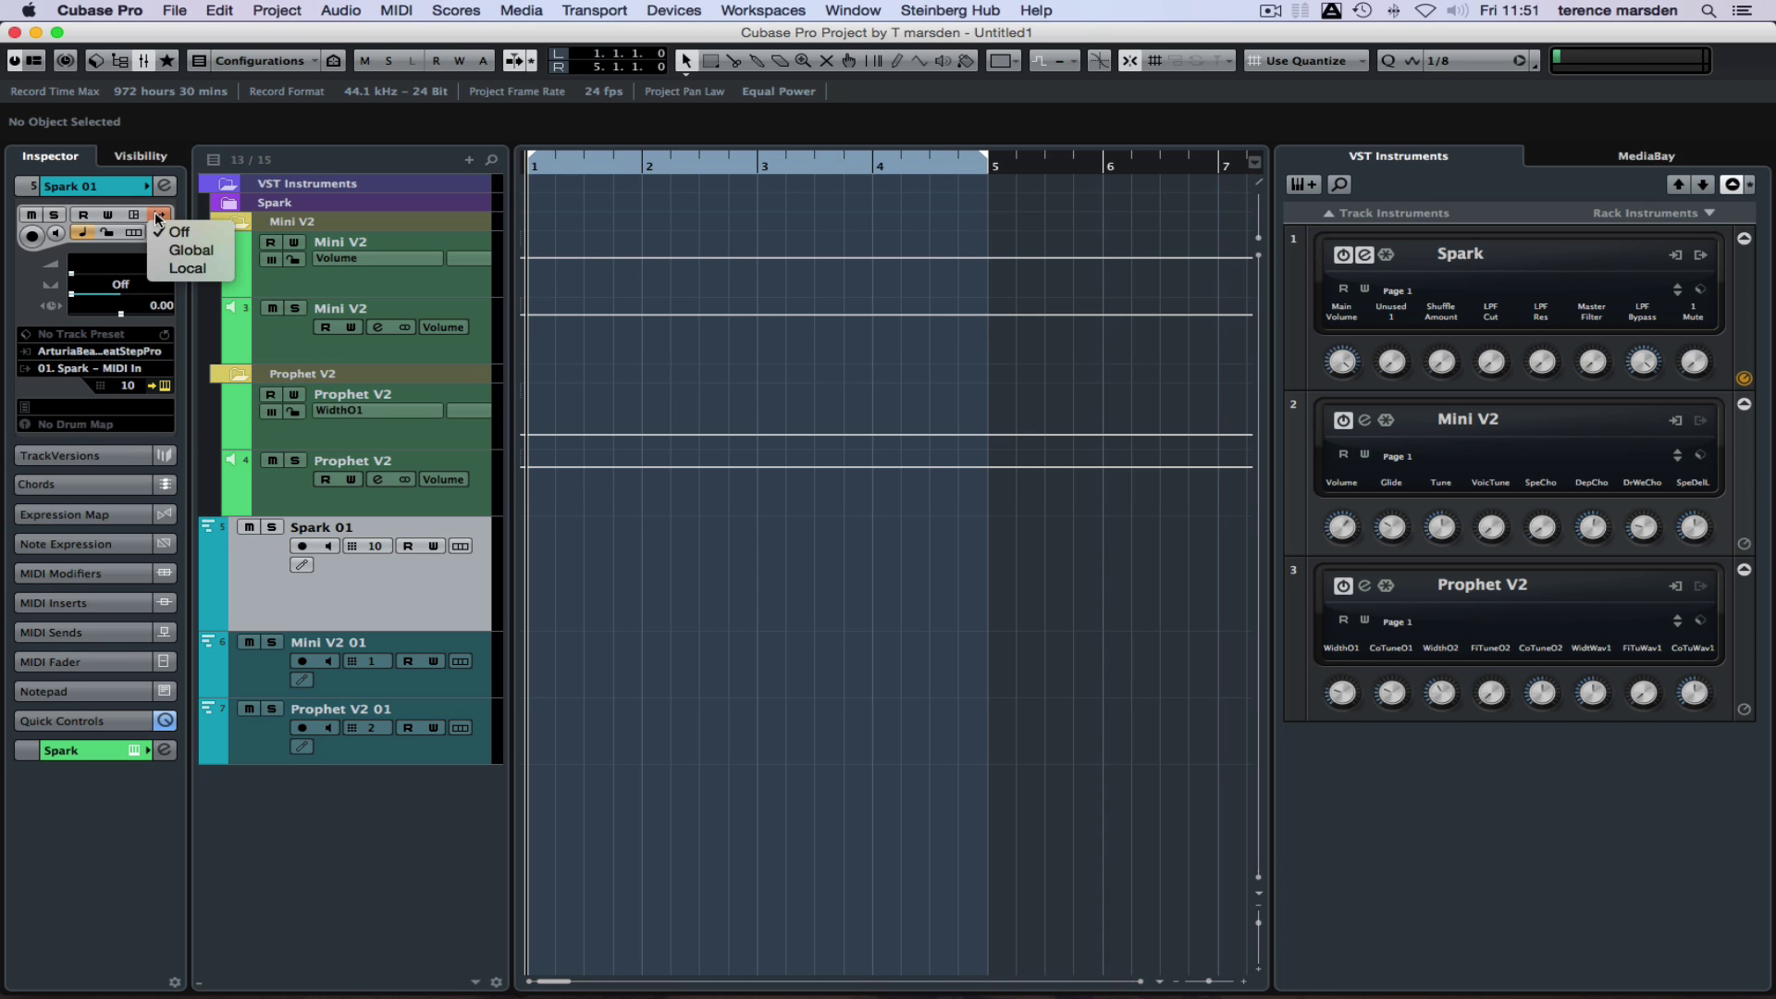
pyautogui.click(187, 269)
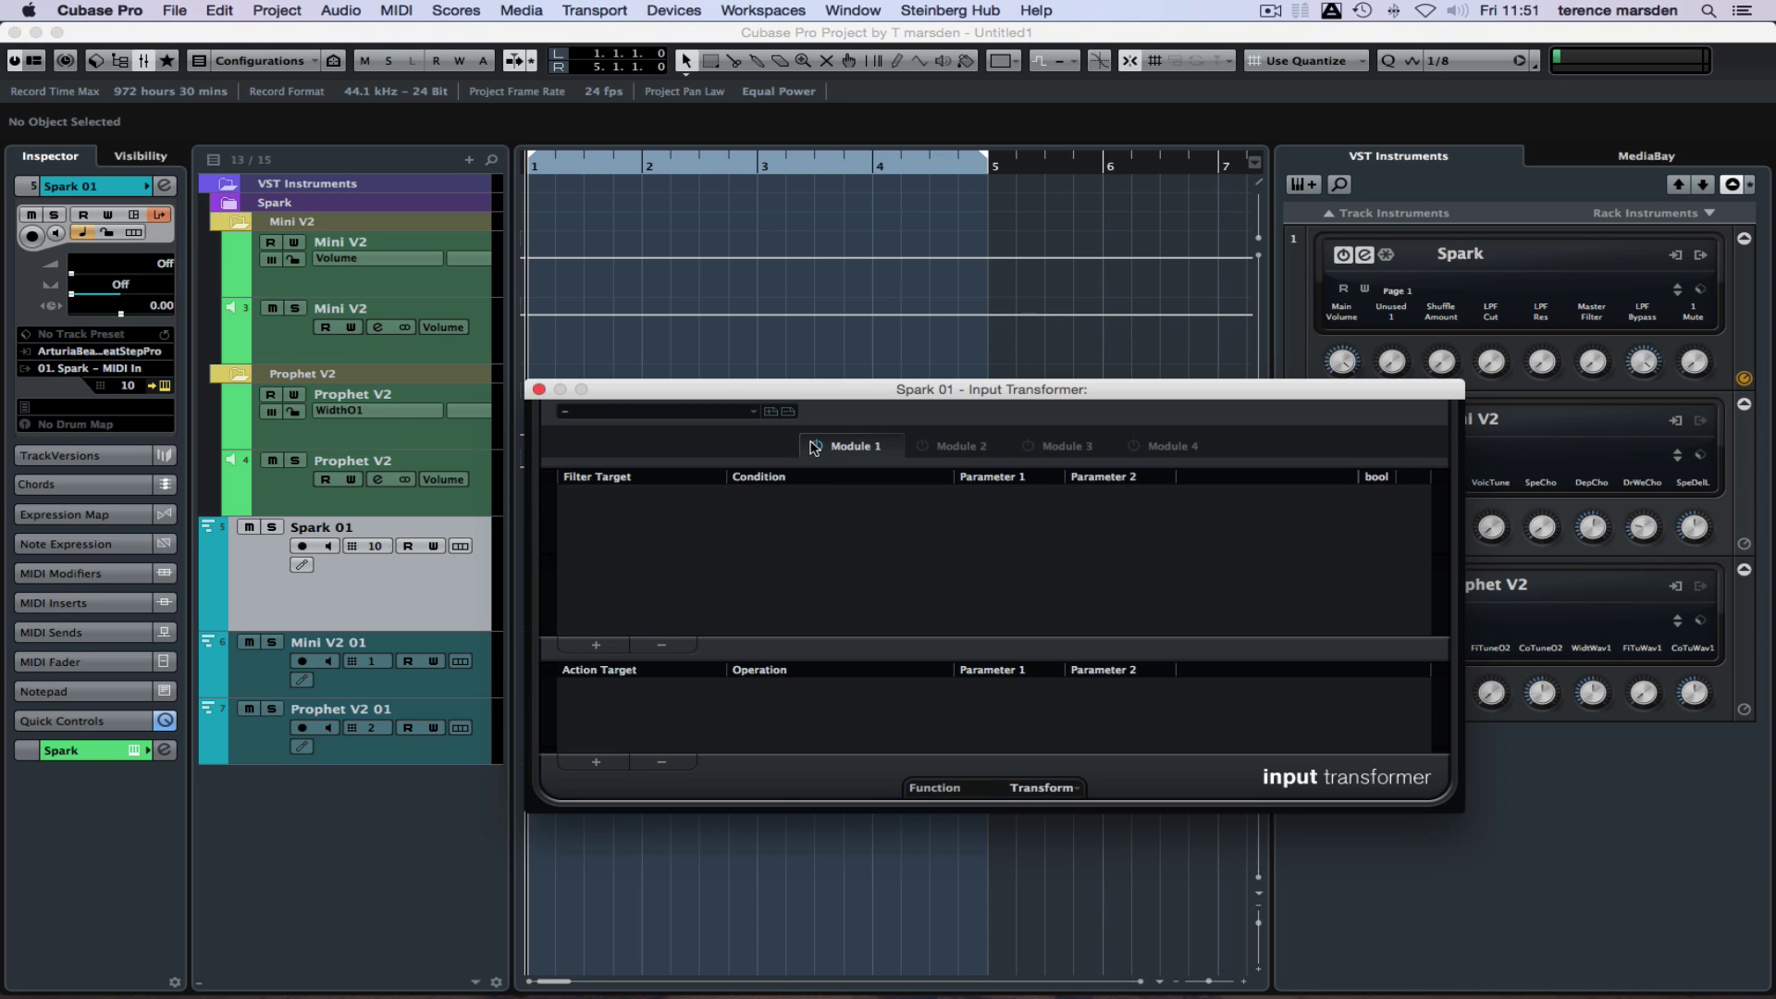
pyautogui.click(757, 412)
pyautogui.moveTo(754, 437)
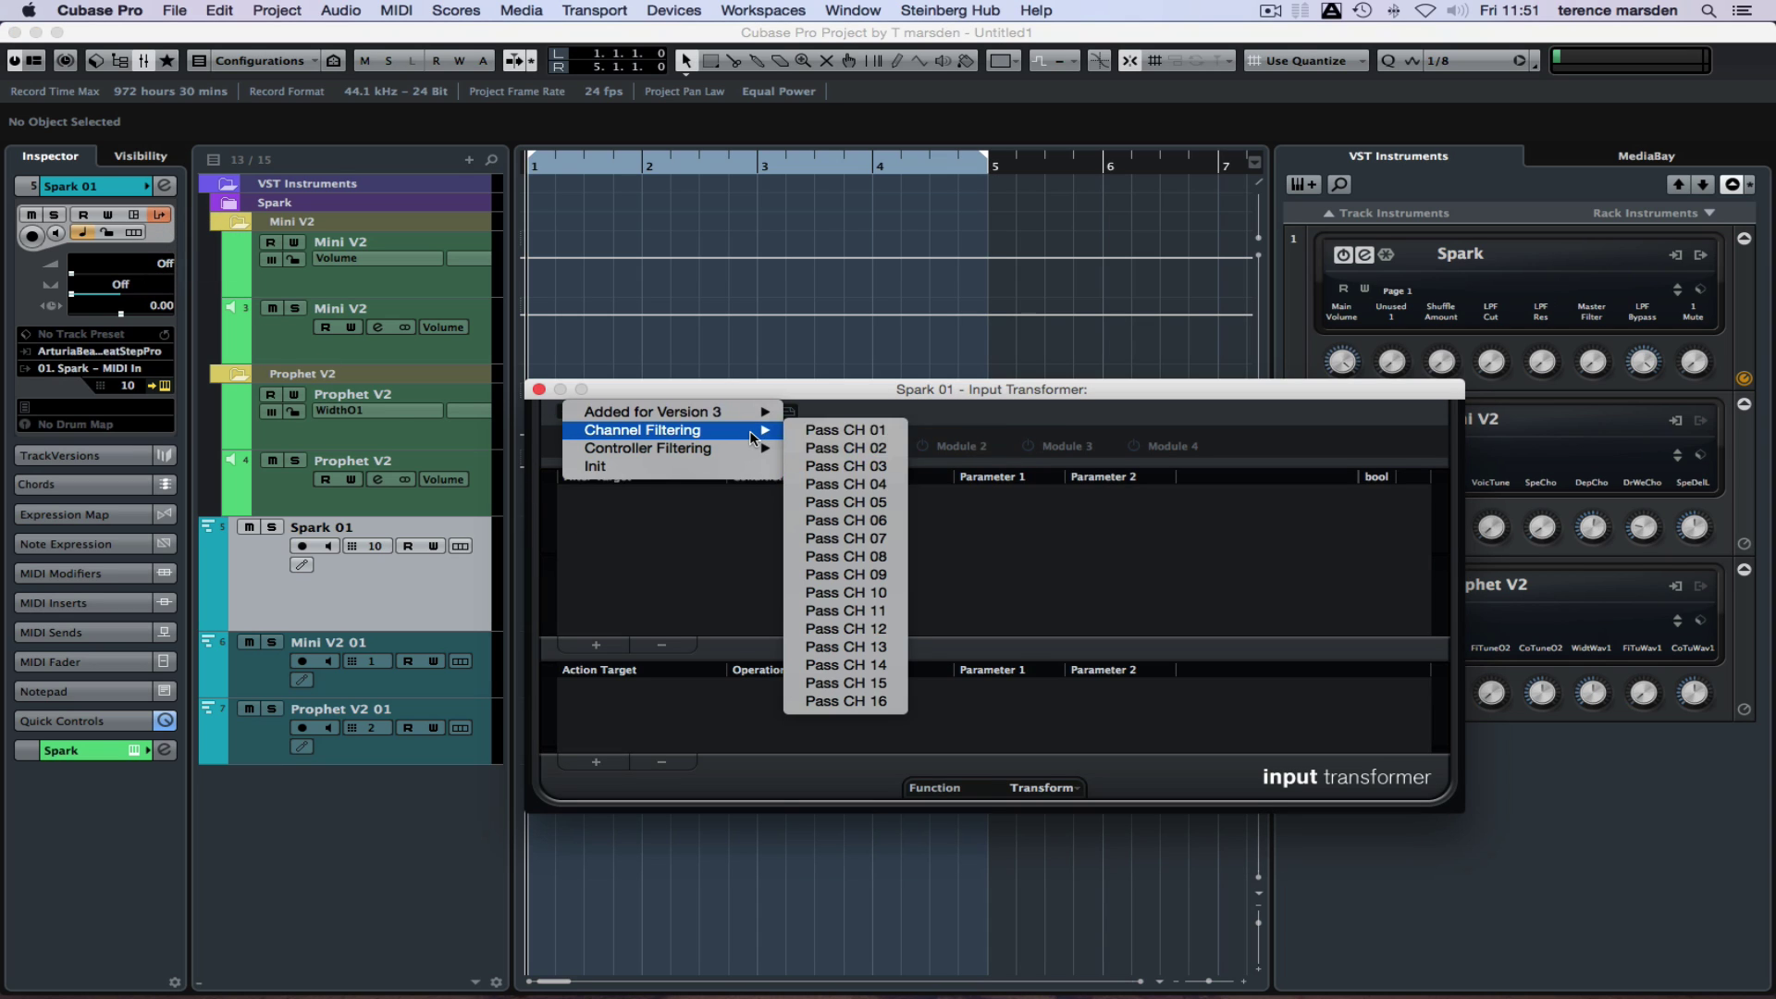
pyautogui.click(843, 592)
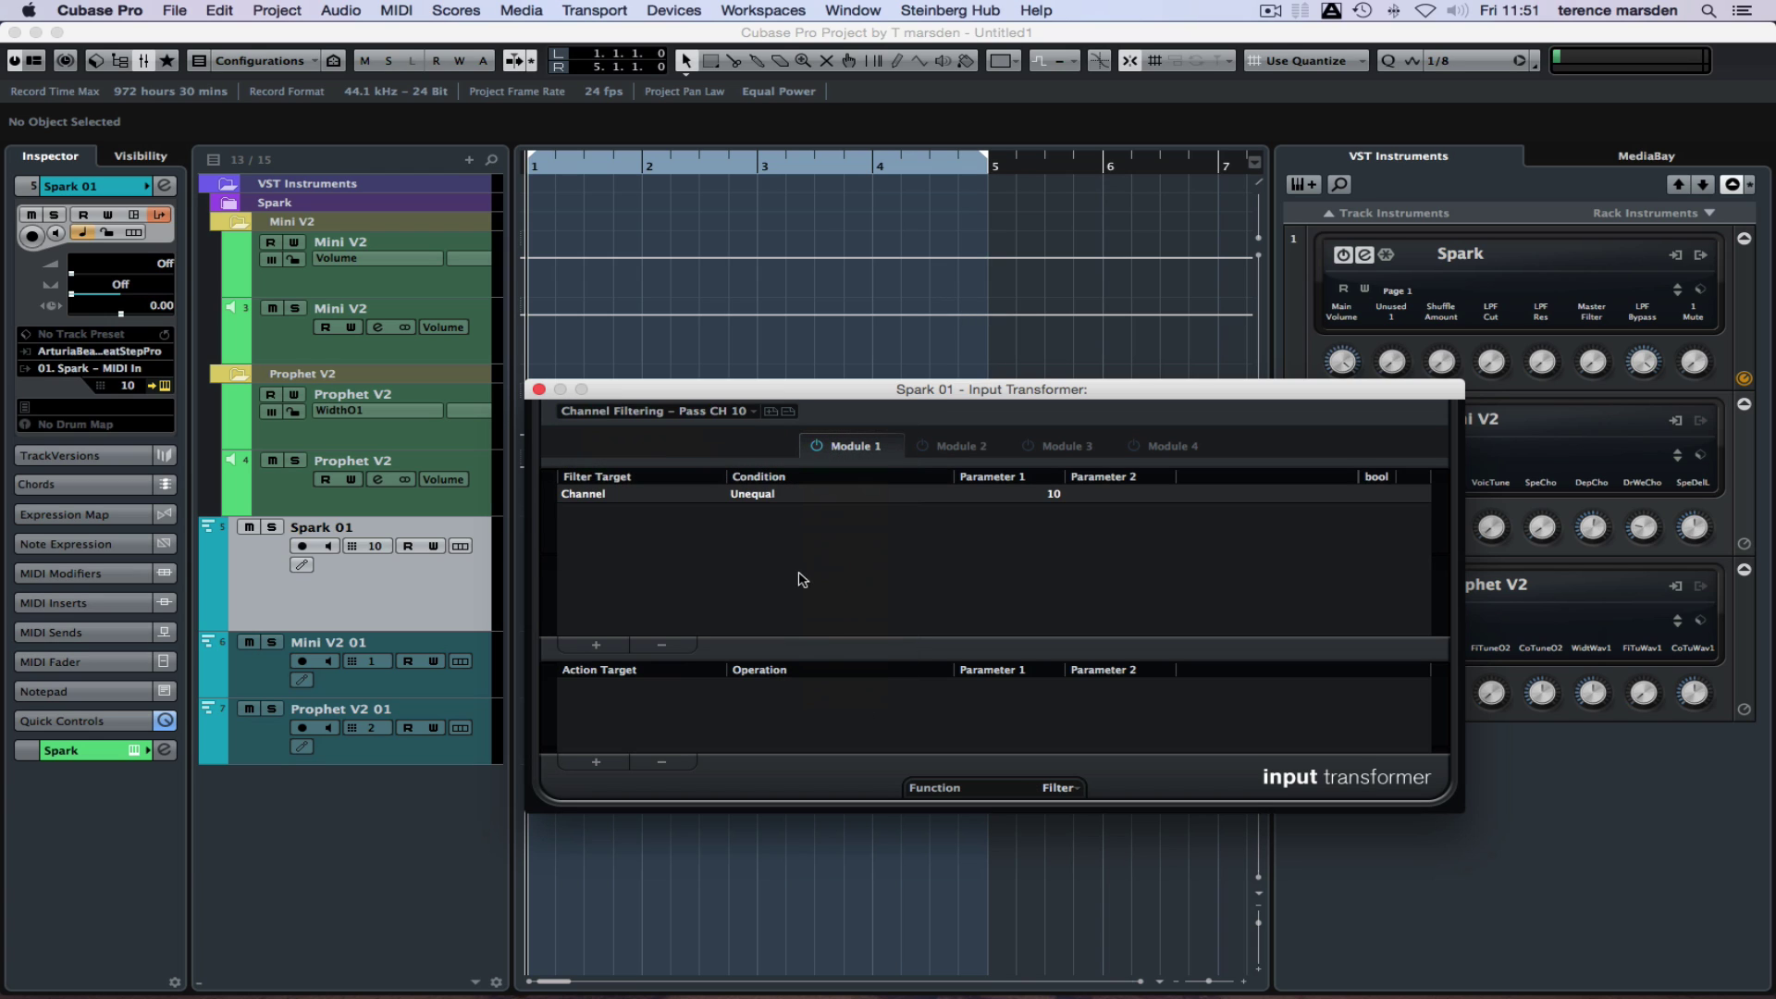
pyautogui.click(539, 389)
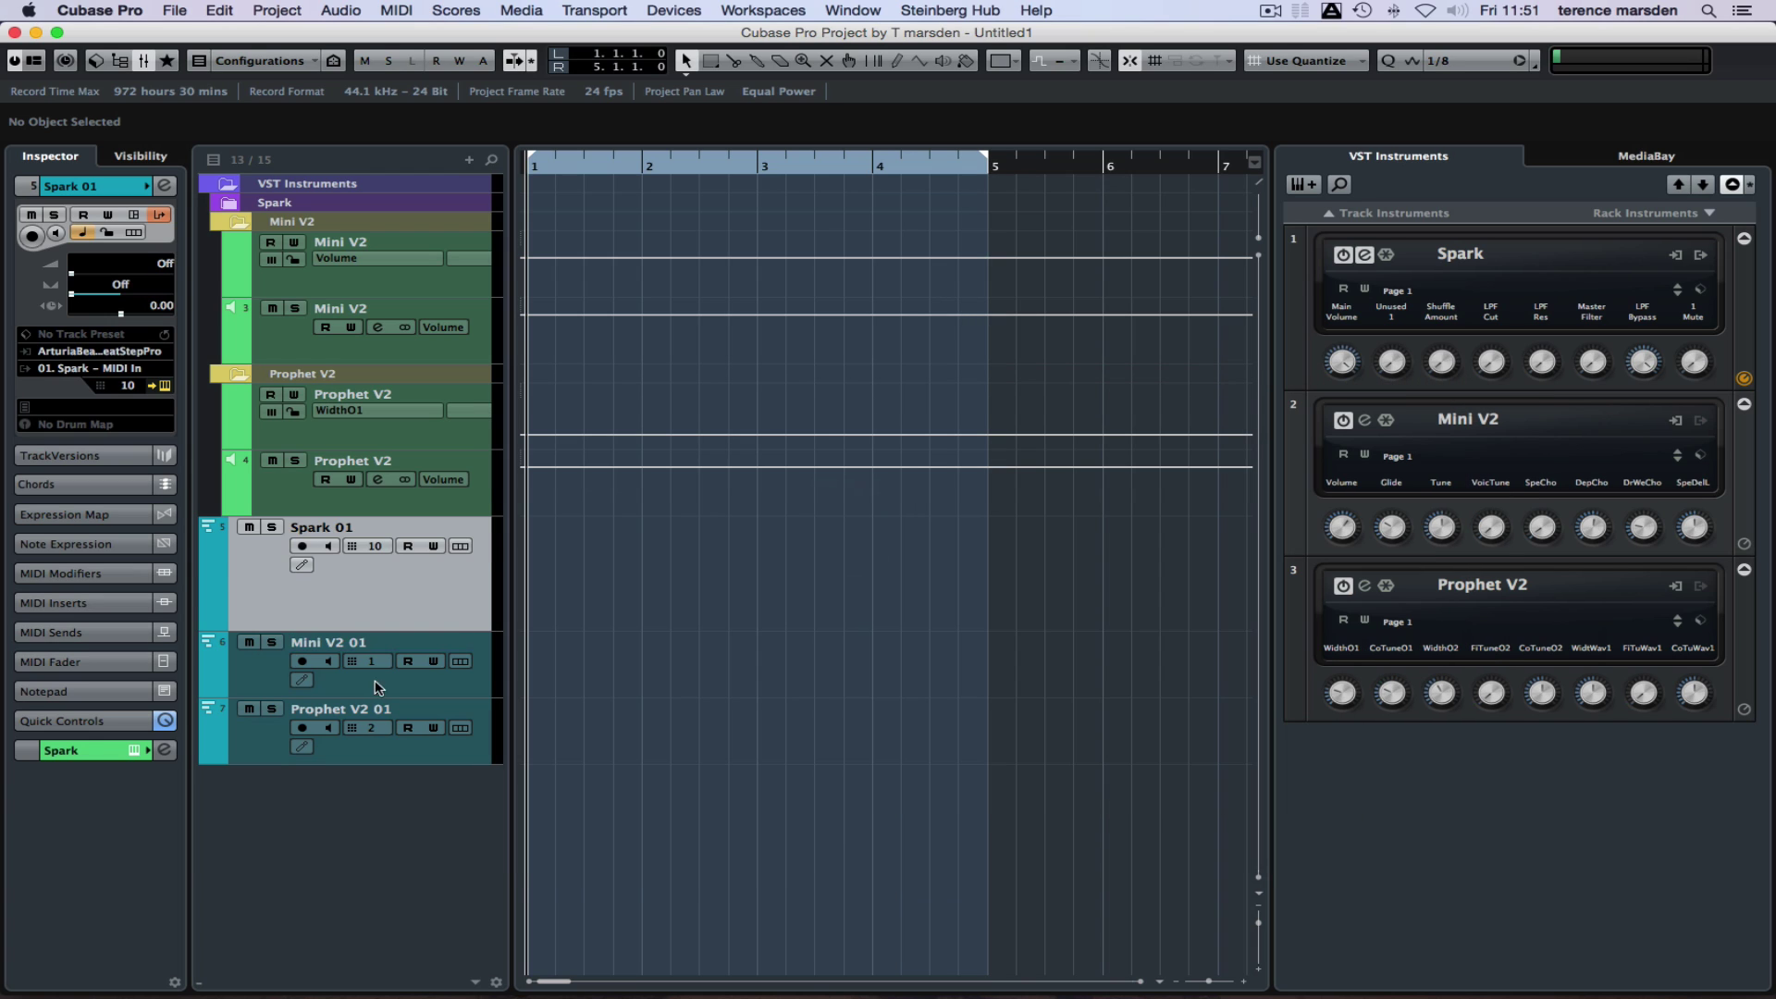
# Step: Give Mini V2 01 a Local input transformer with the 'Pass CH 01' channel filter preset
pyautogui.click(384, 686)
pyautogui.click(159, 214)
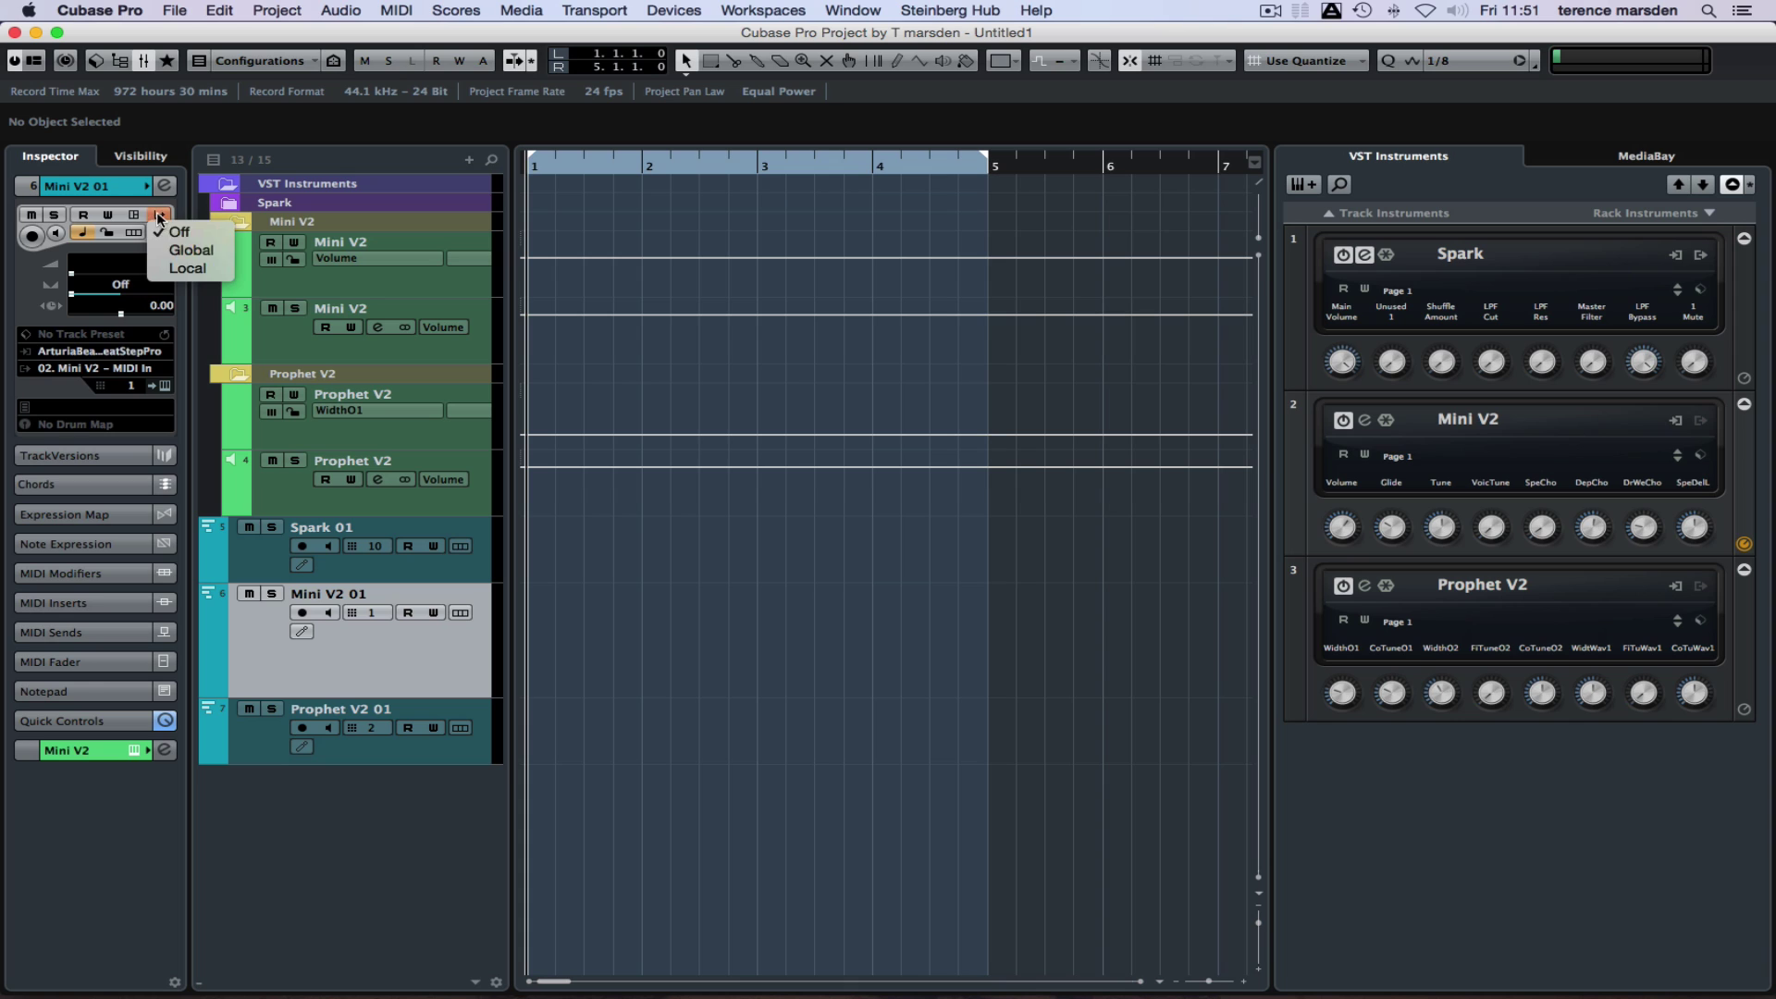
pyautogui.click(182, 270)
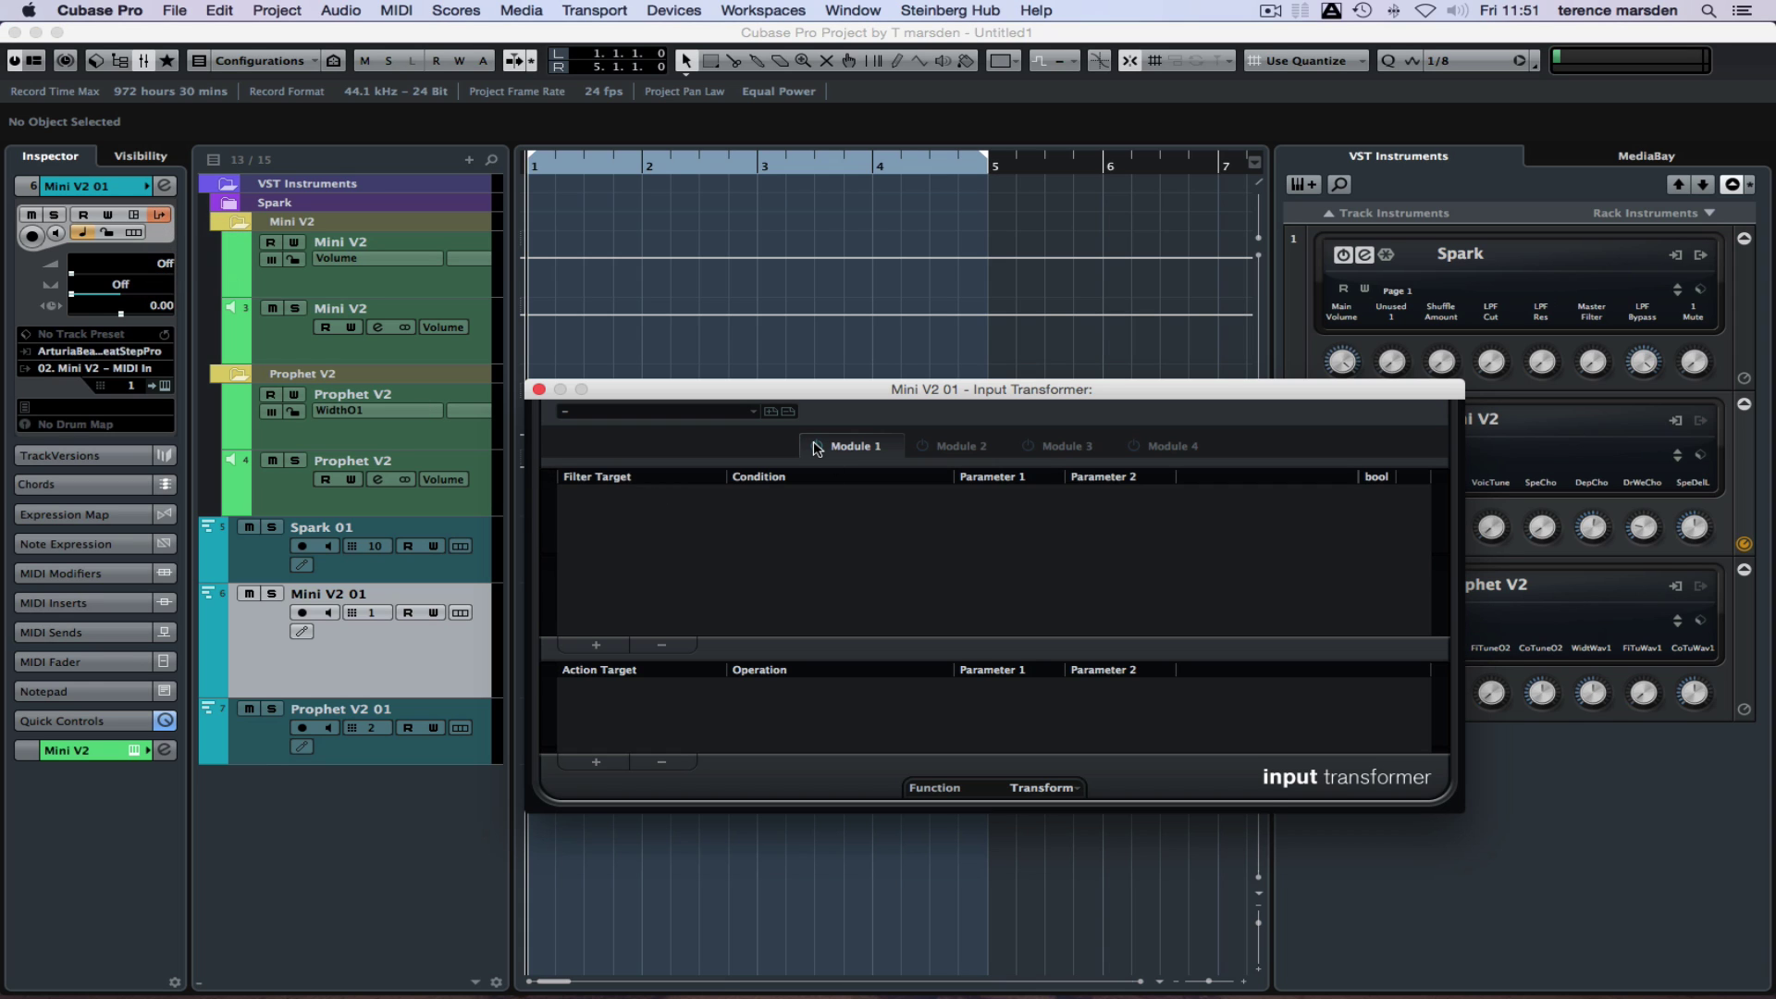
pyautogui.click(753, 412)
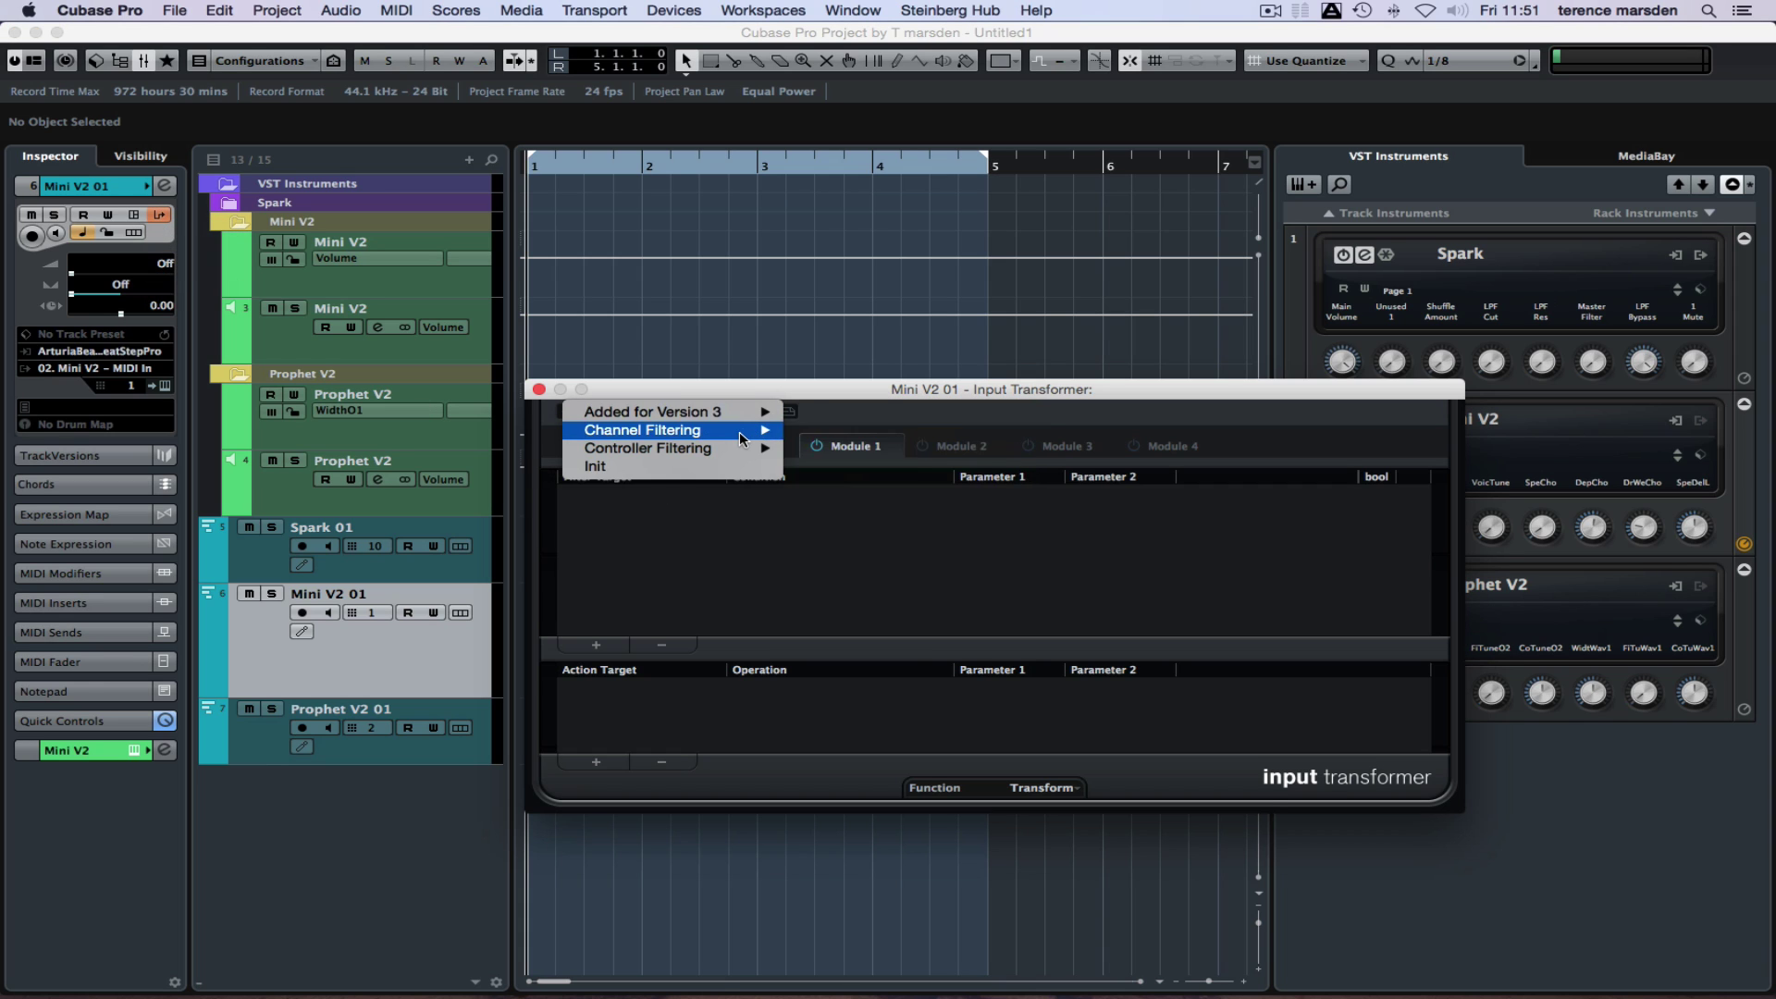
pyautogui.moveTo(754, 433)
pyautogui.click(839, 434)
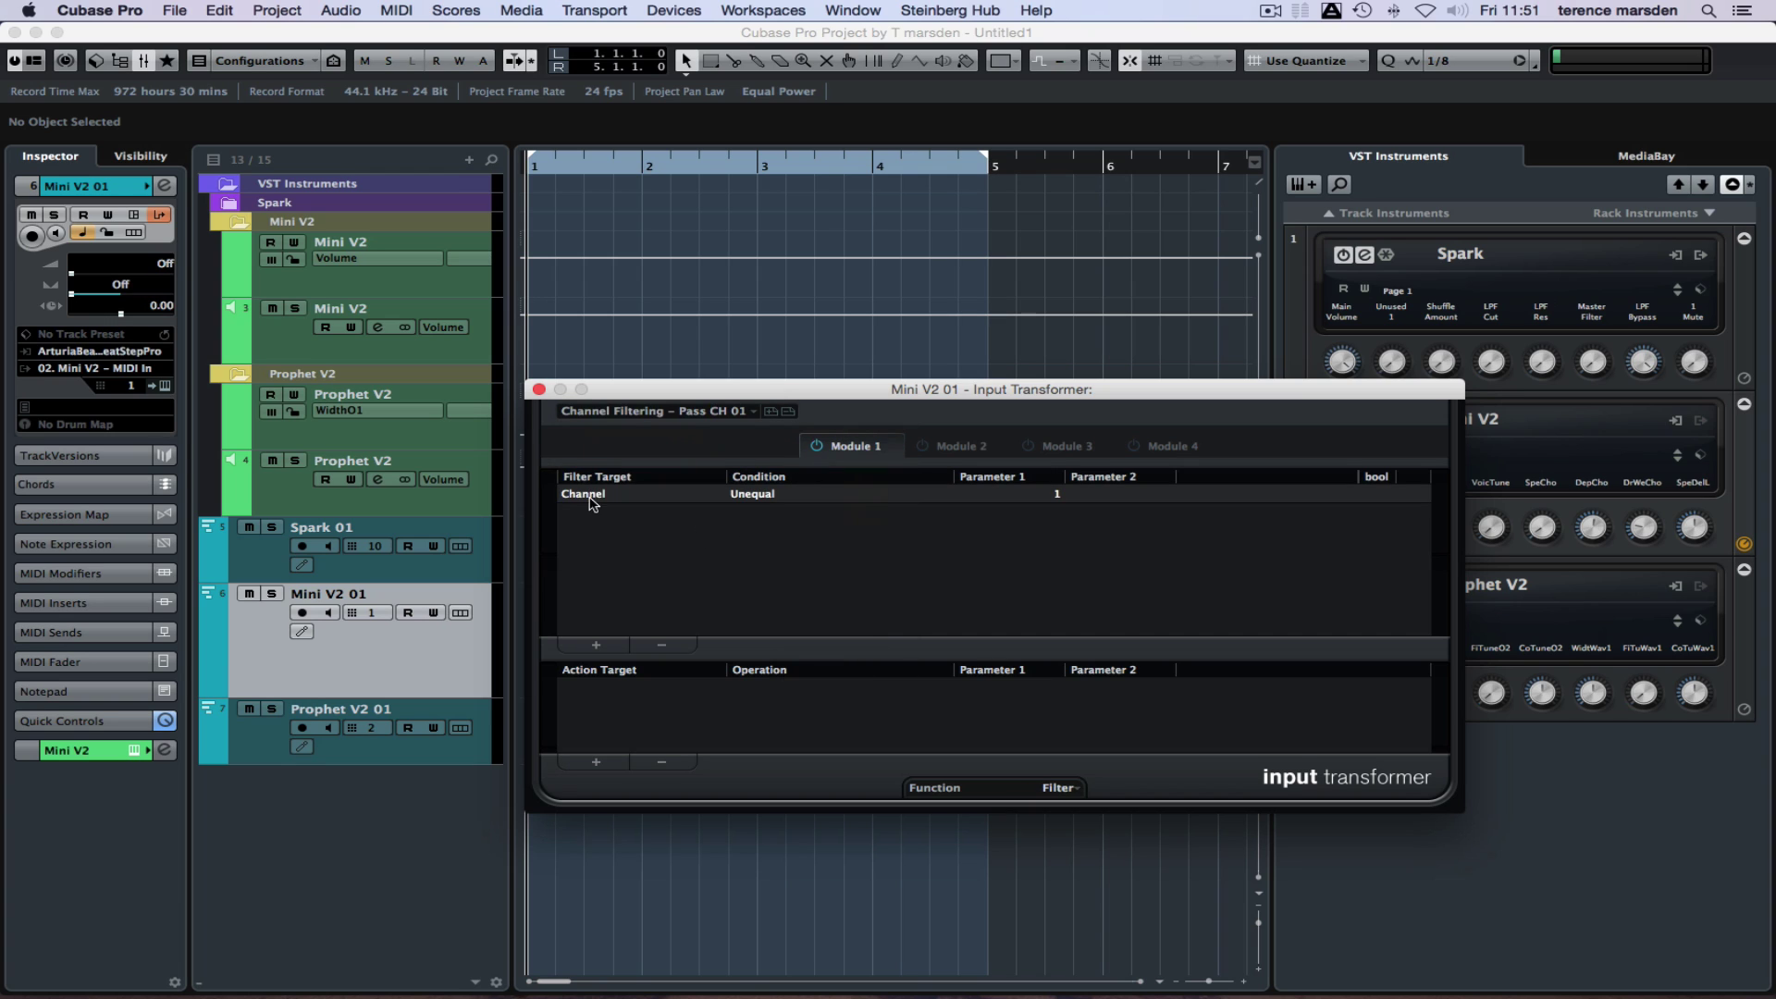
pyautogui.click(536, 390)
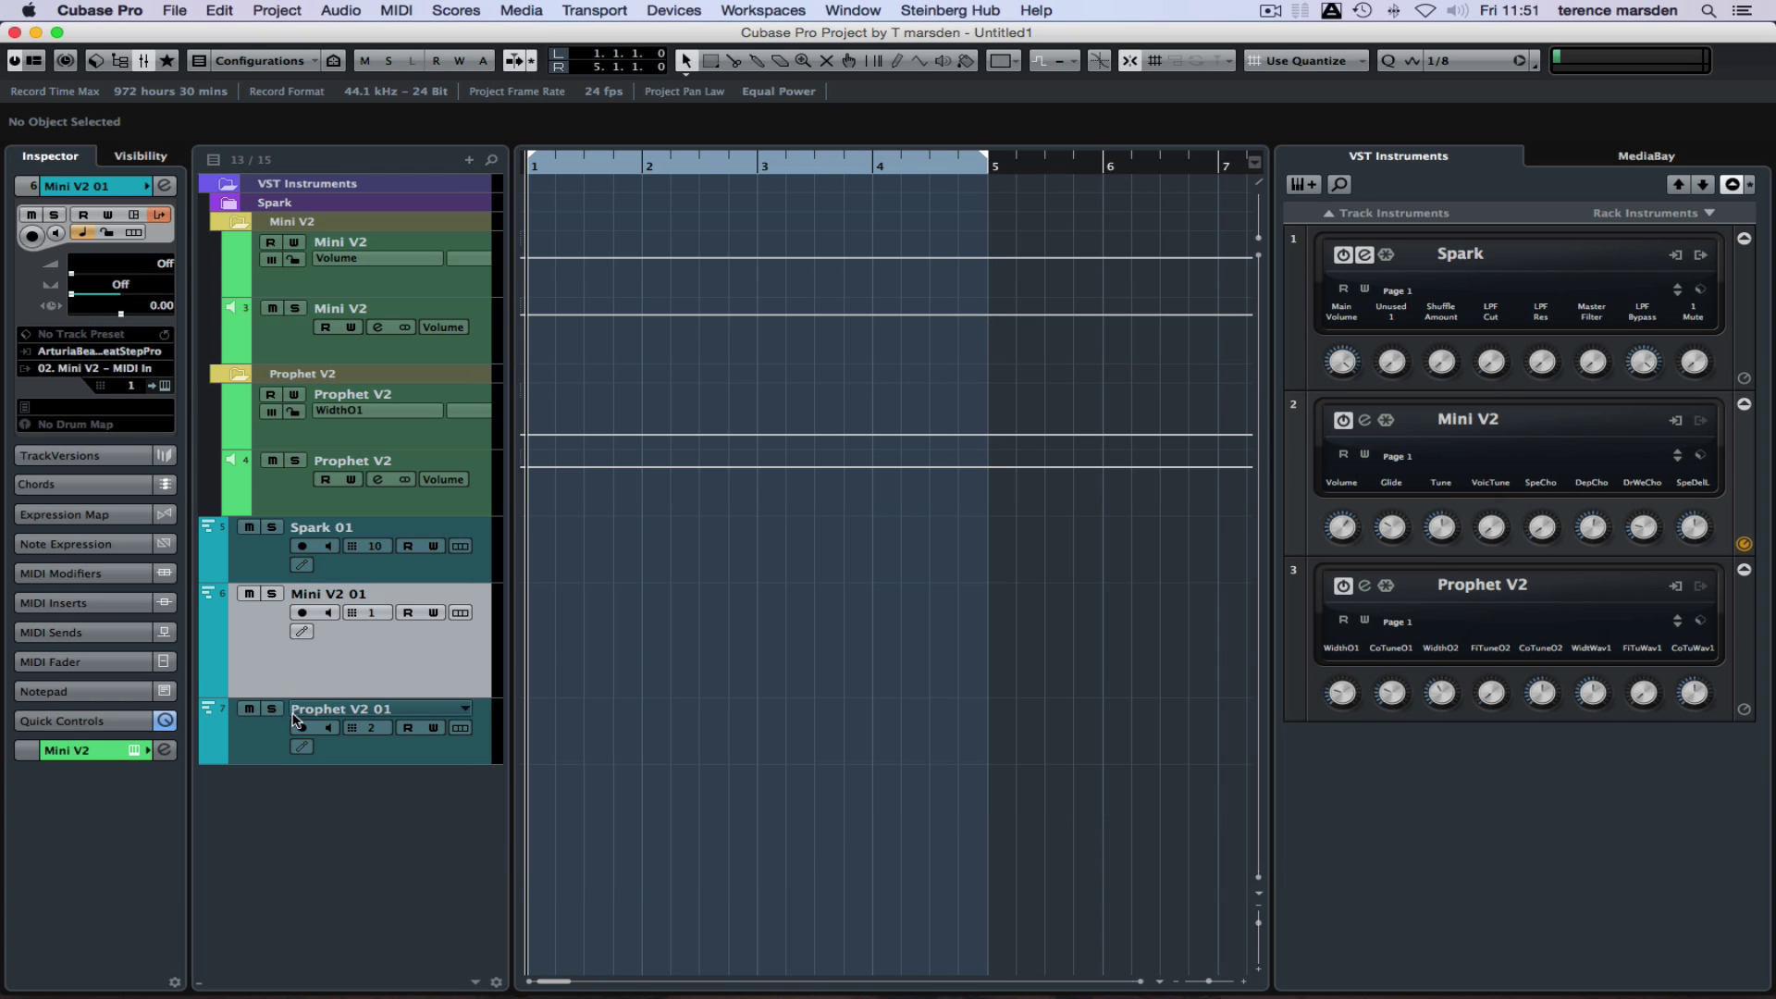
# Step: Give Prophet V2 01 a Local input transformer with the 'Pass CH 02' channel filter preset
pyautogui.click(280, 739)
pyautogui.click(159, 215)
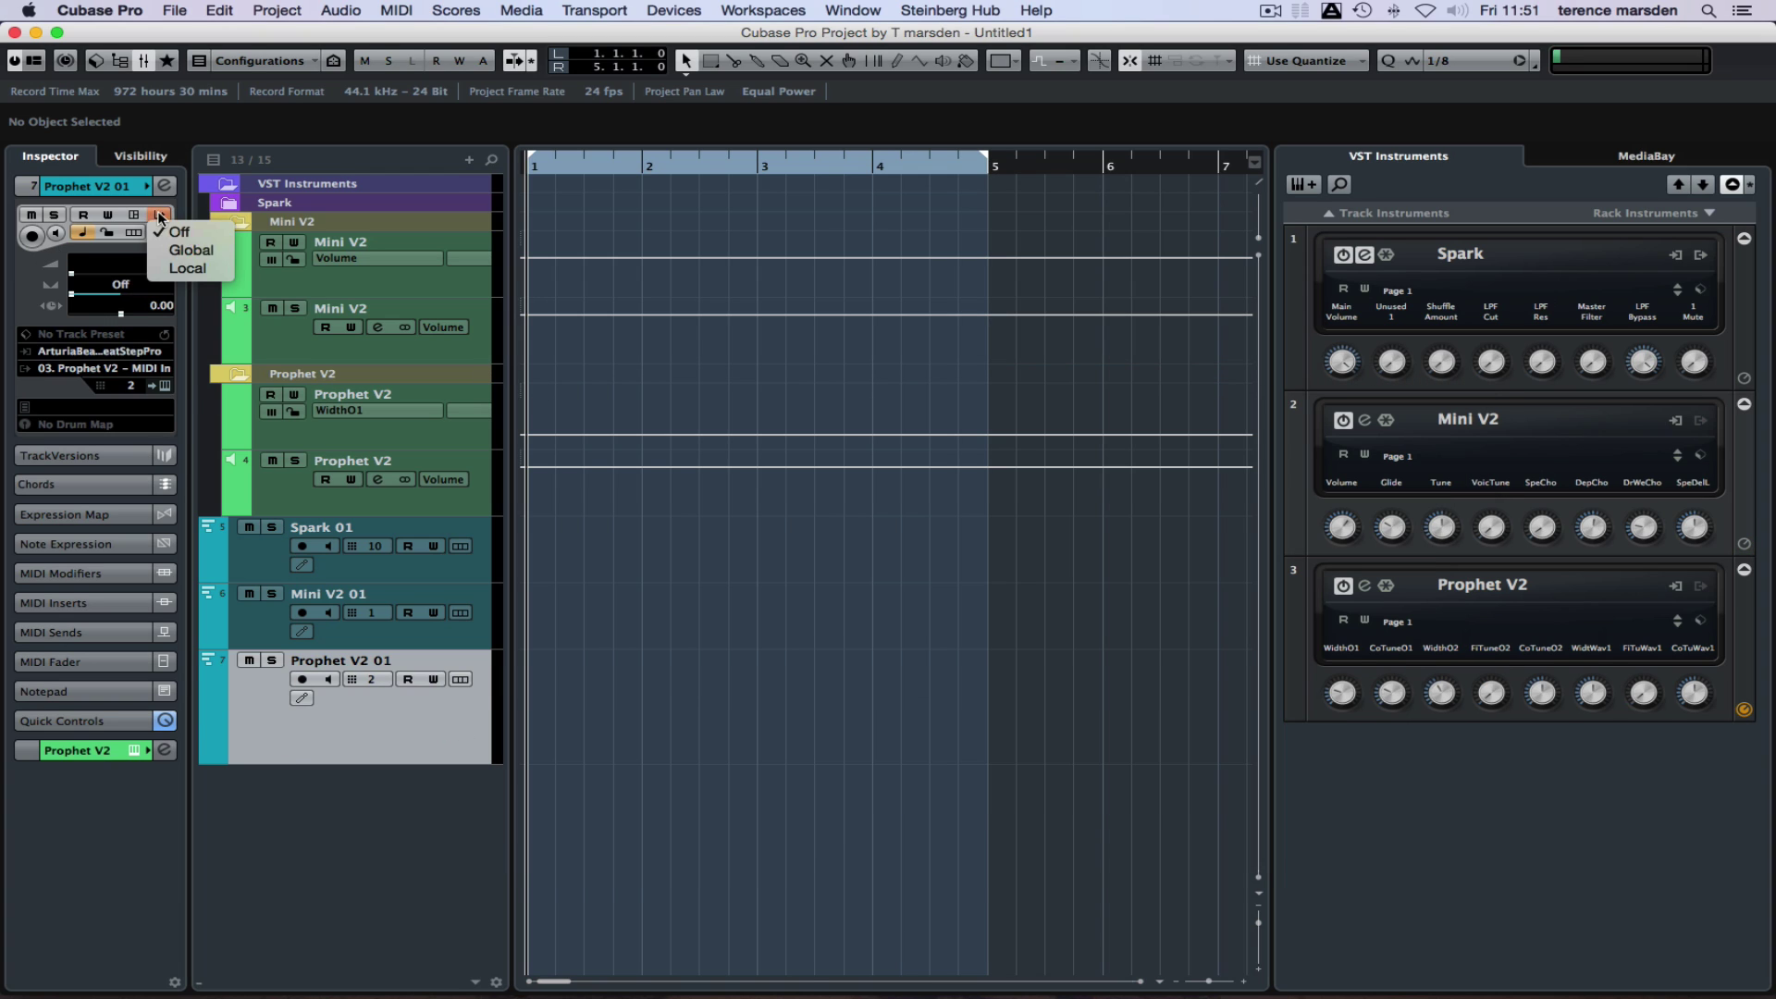
pyautogui.click(178, 267)
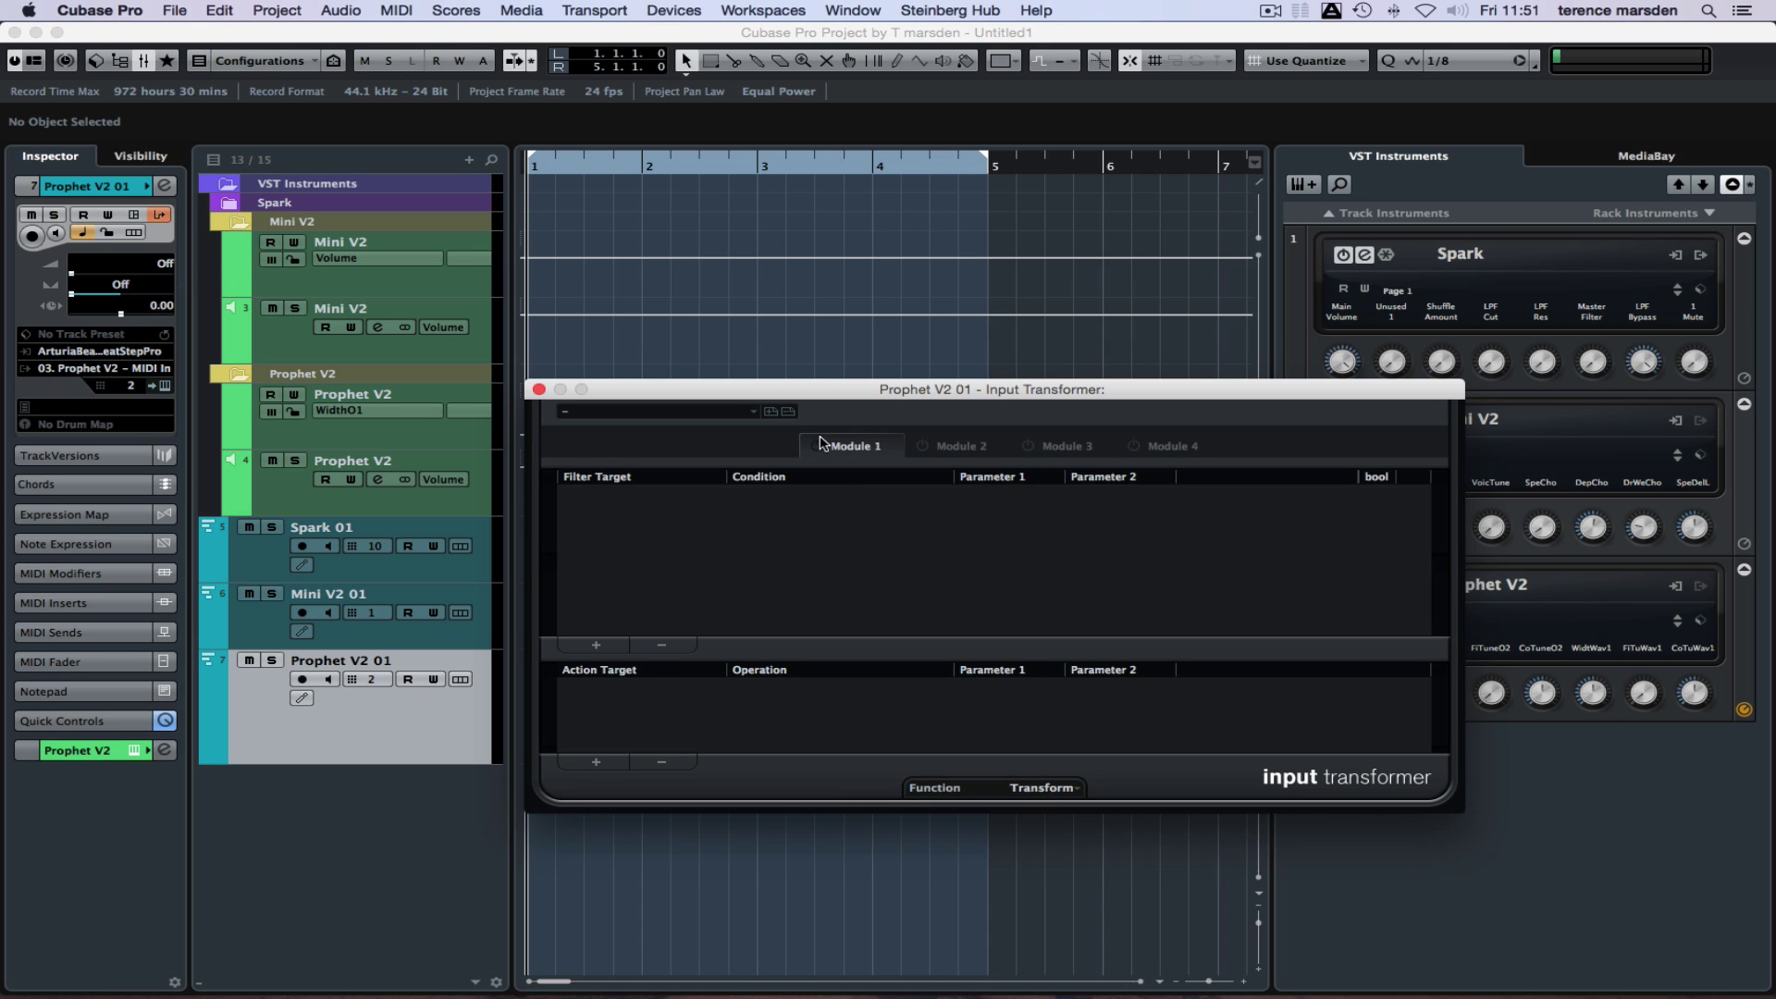
pyautogui.click(753, 411)
pyautogui.moveTo(754, 431)
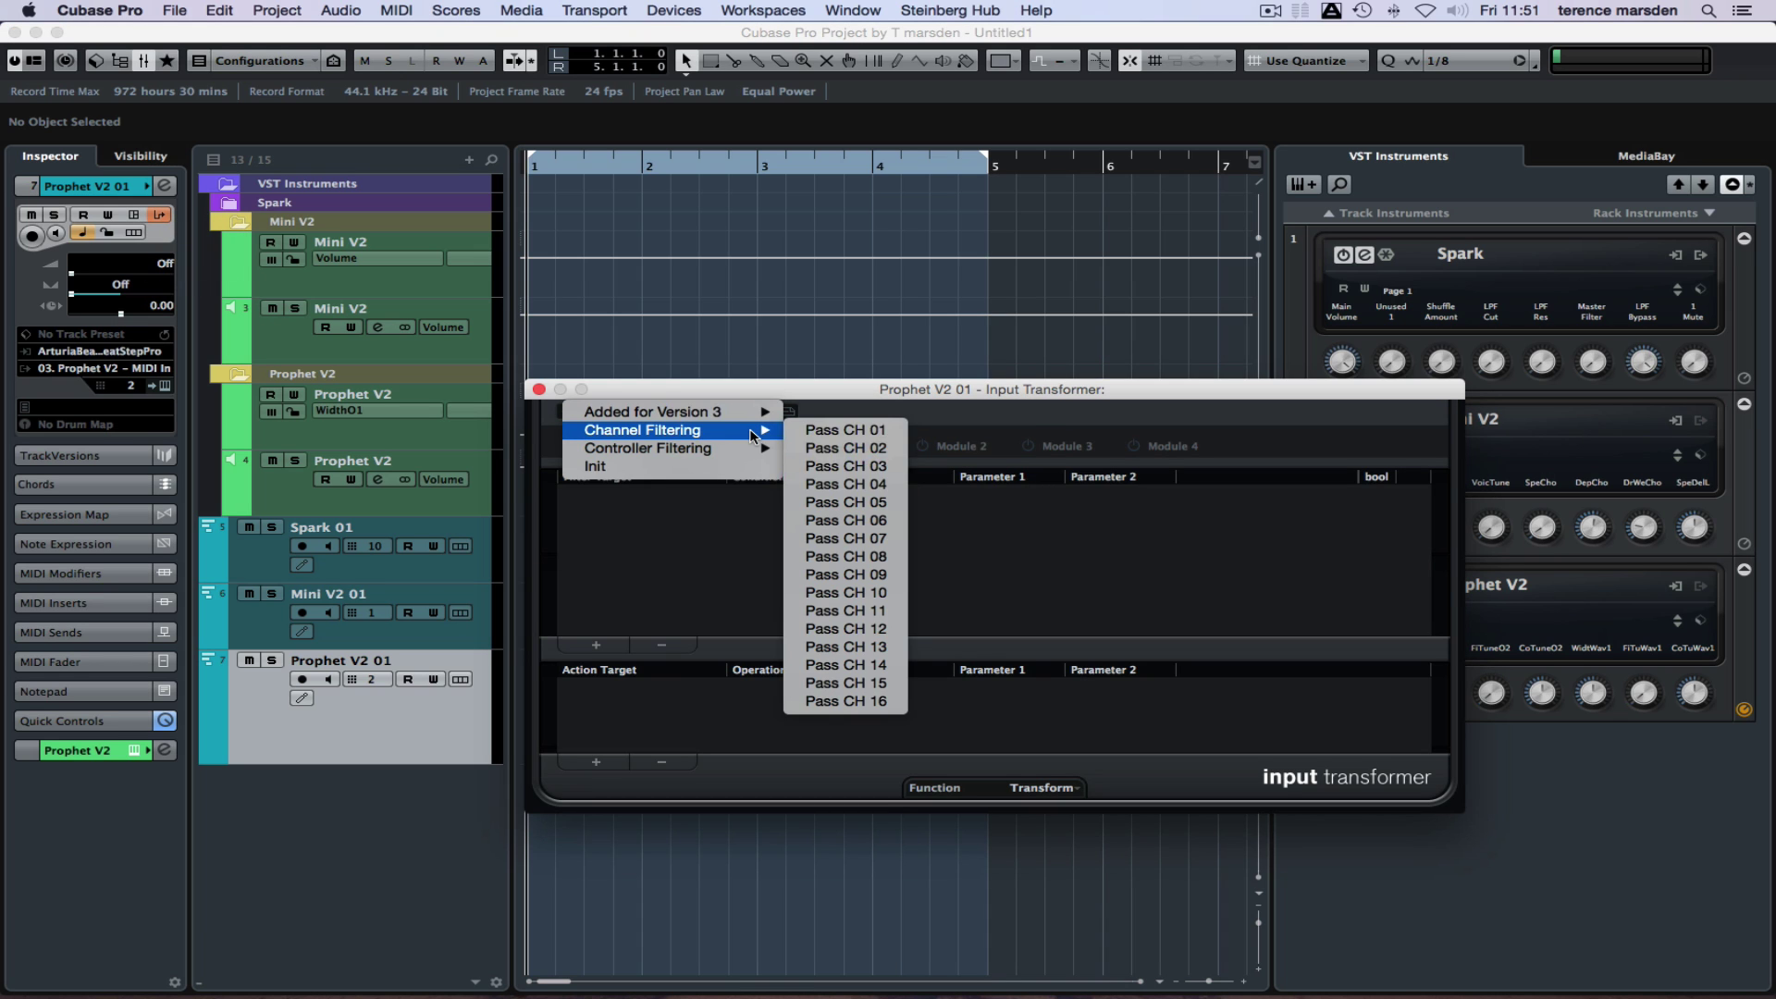
pyautogui.click(826, 453)
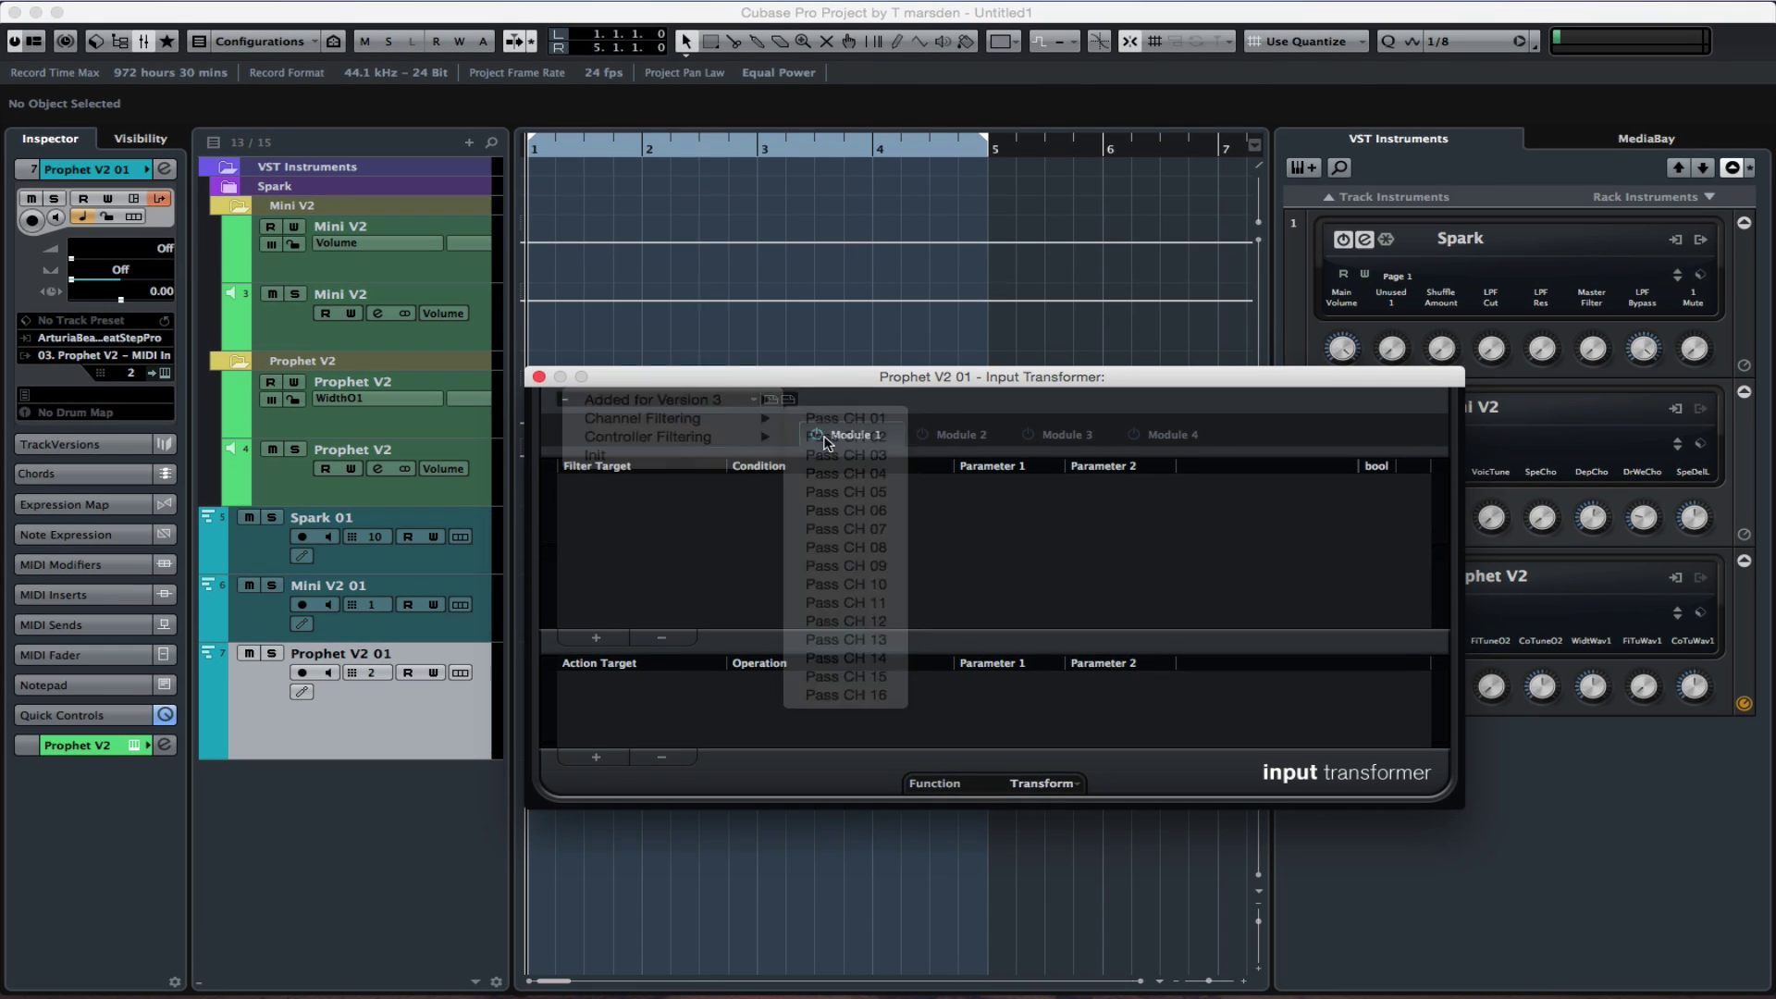
pyautogui.click(539, 386)
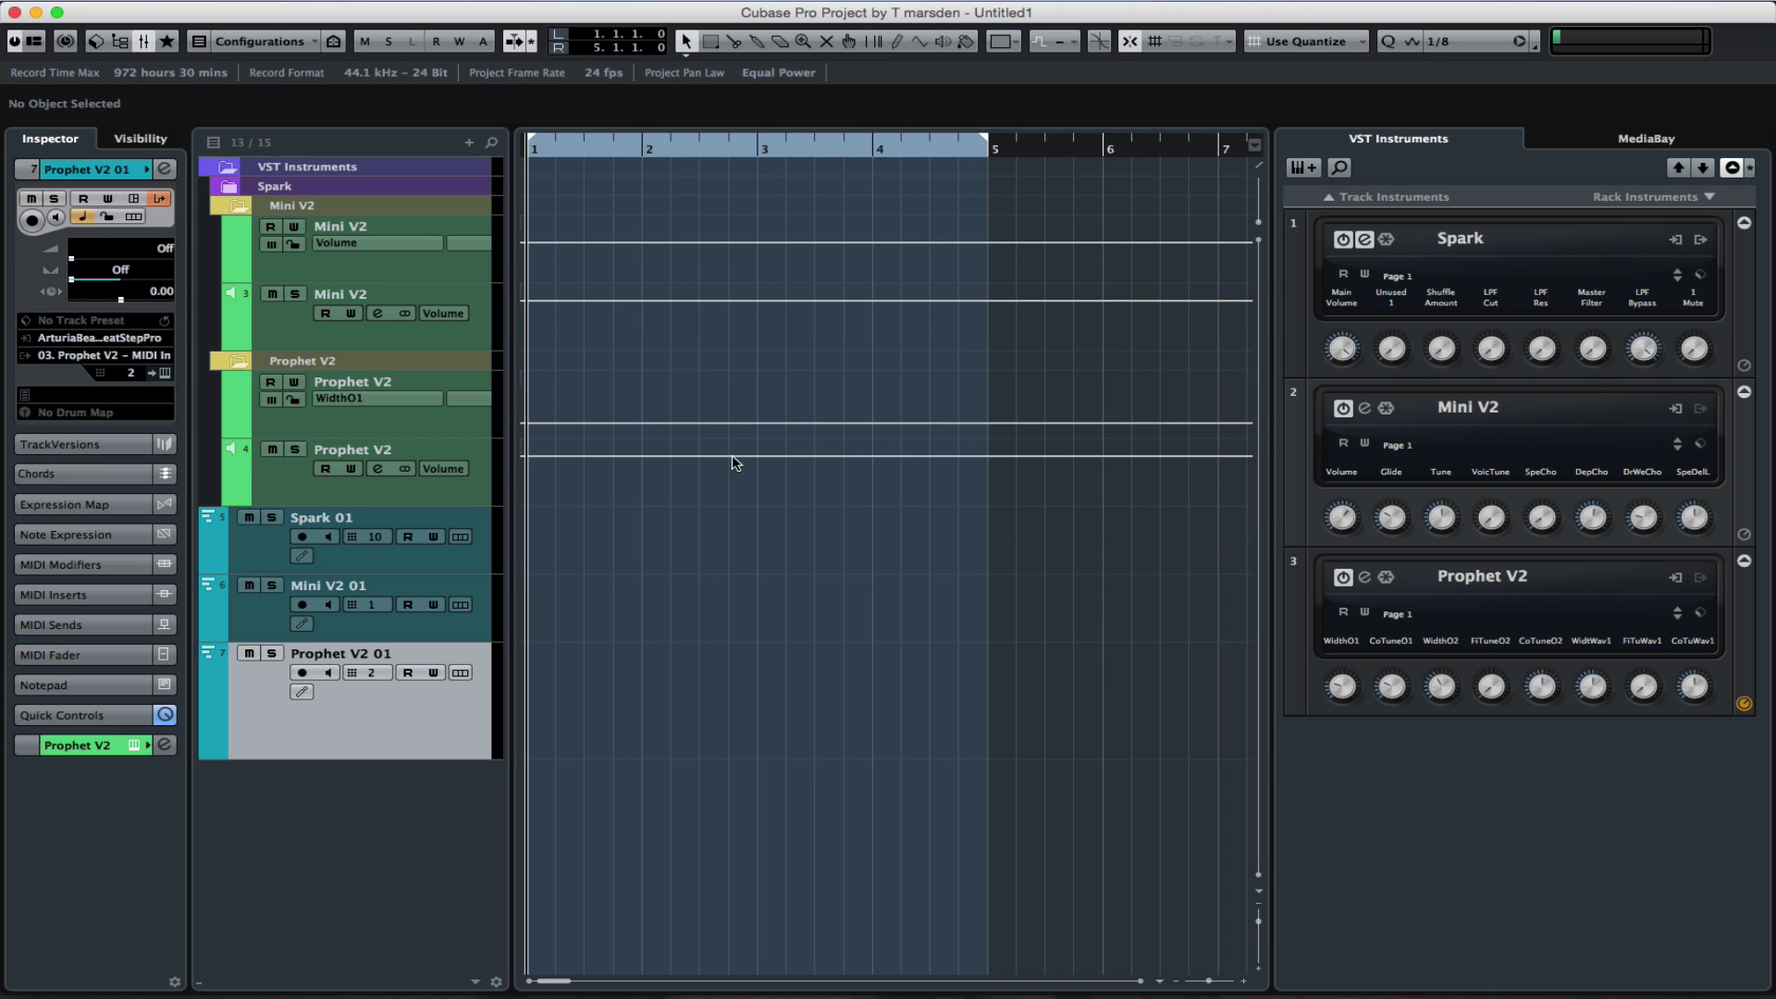
# Step: Enable monitoring on Spark 01, Mini V2 01 and Prophet V2 01, then start playback
pyautogui.click(329, 537)
pyautogui.click(329, 605)
pyautogui.click(329, 674)
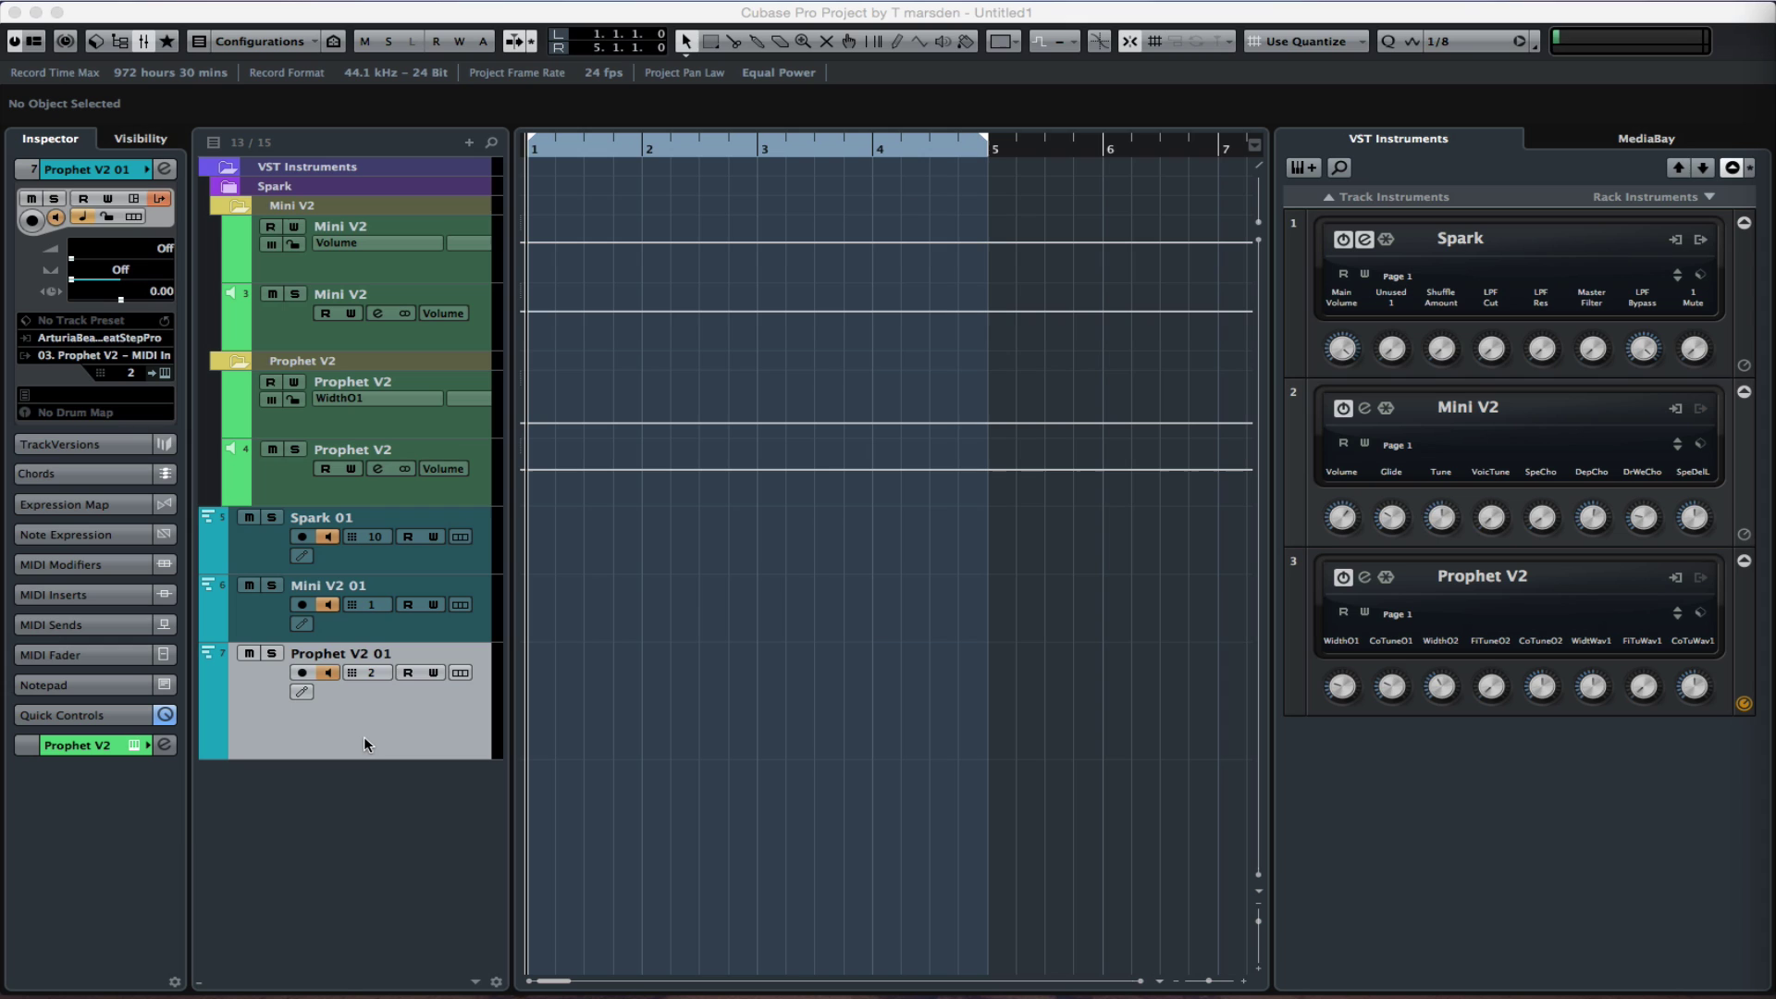
pyautogui.press('space')
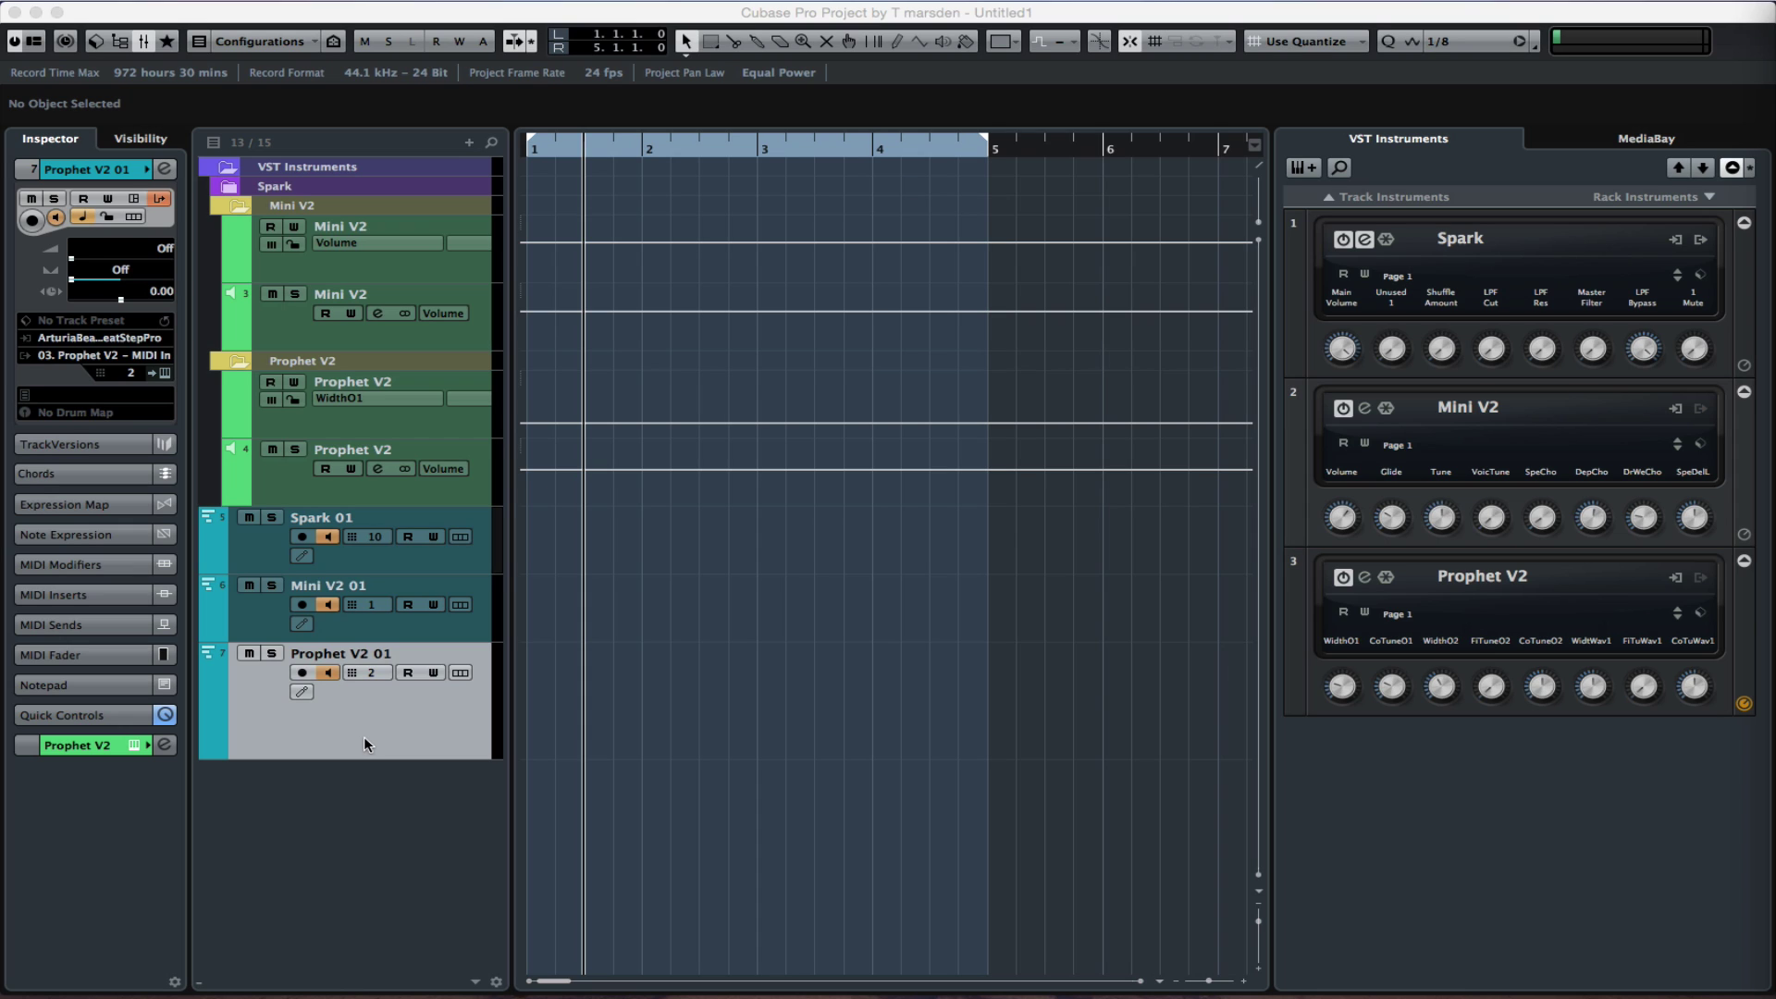
# Step: Add a MIDI track named 'impulse' and set it to MIDI channel 1
pyautogui.rightClick(370, 780)
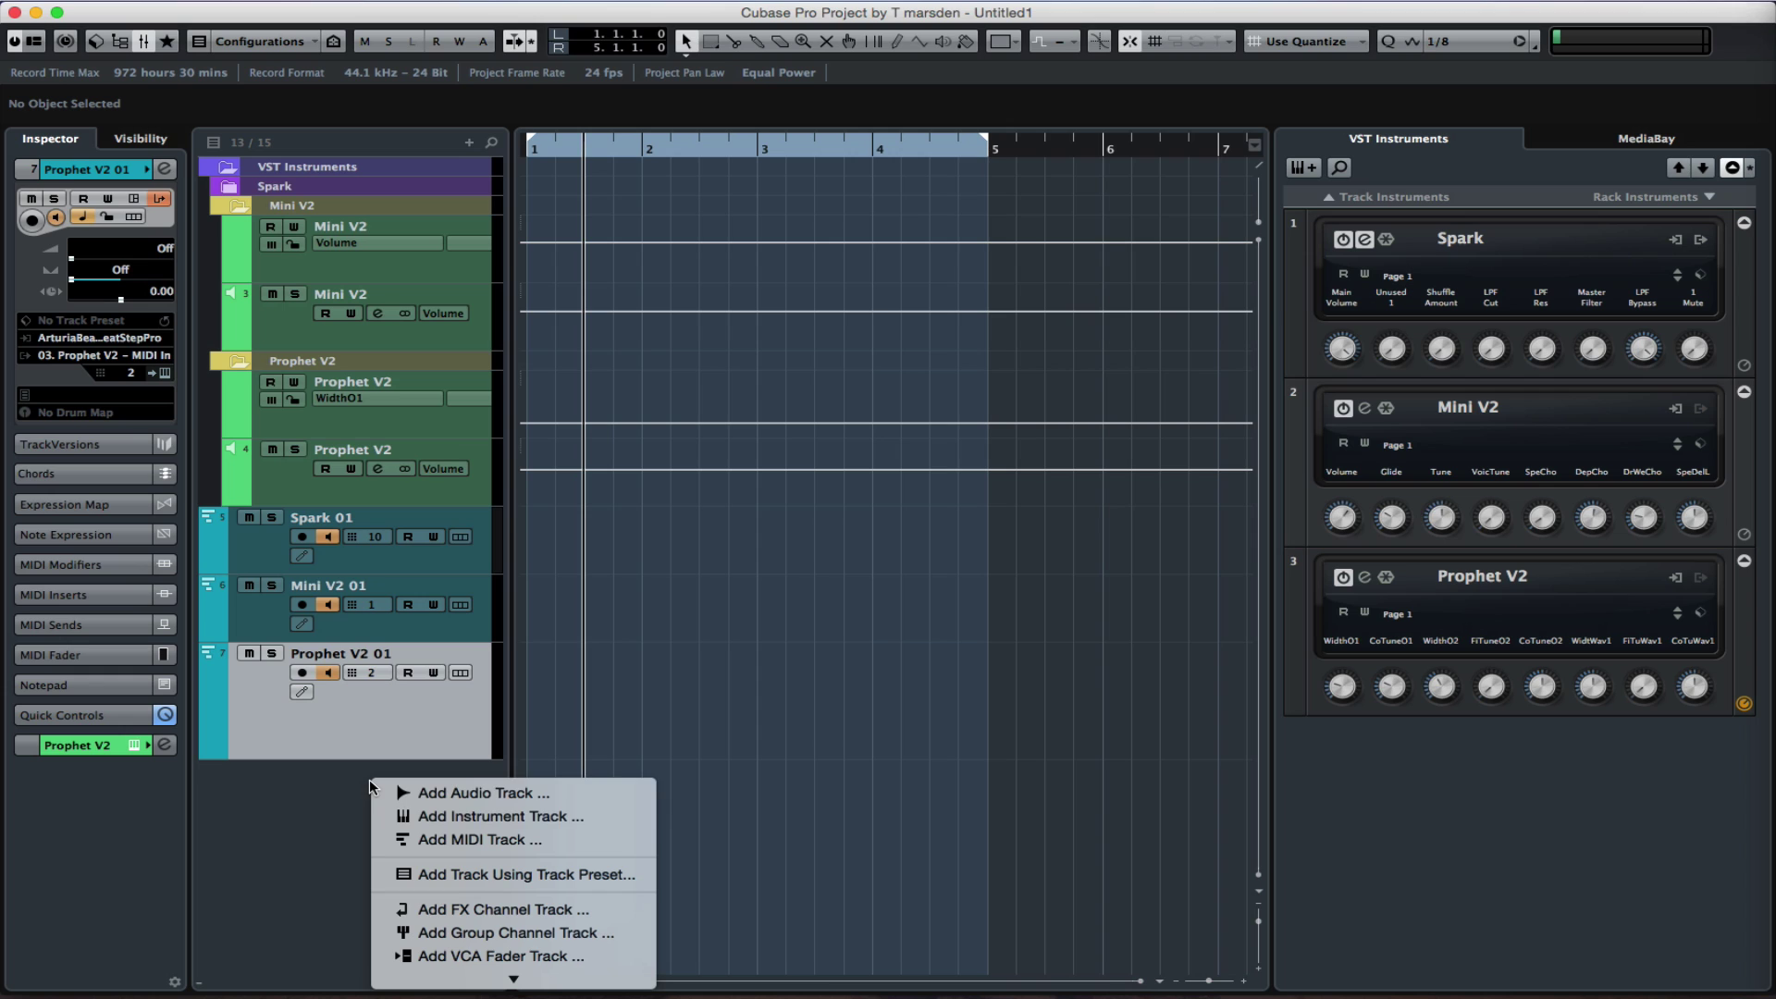
pyautogui.click(451, 841)
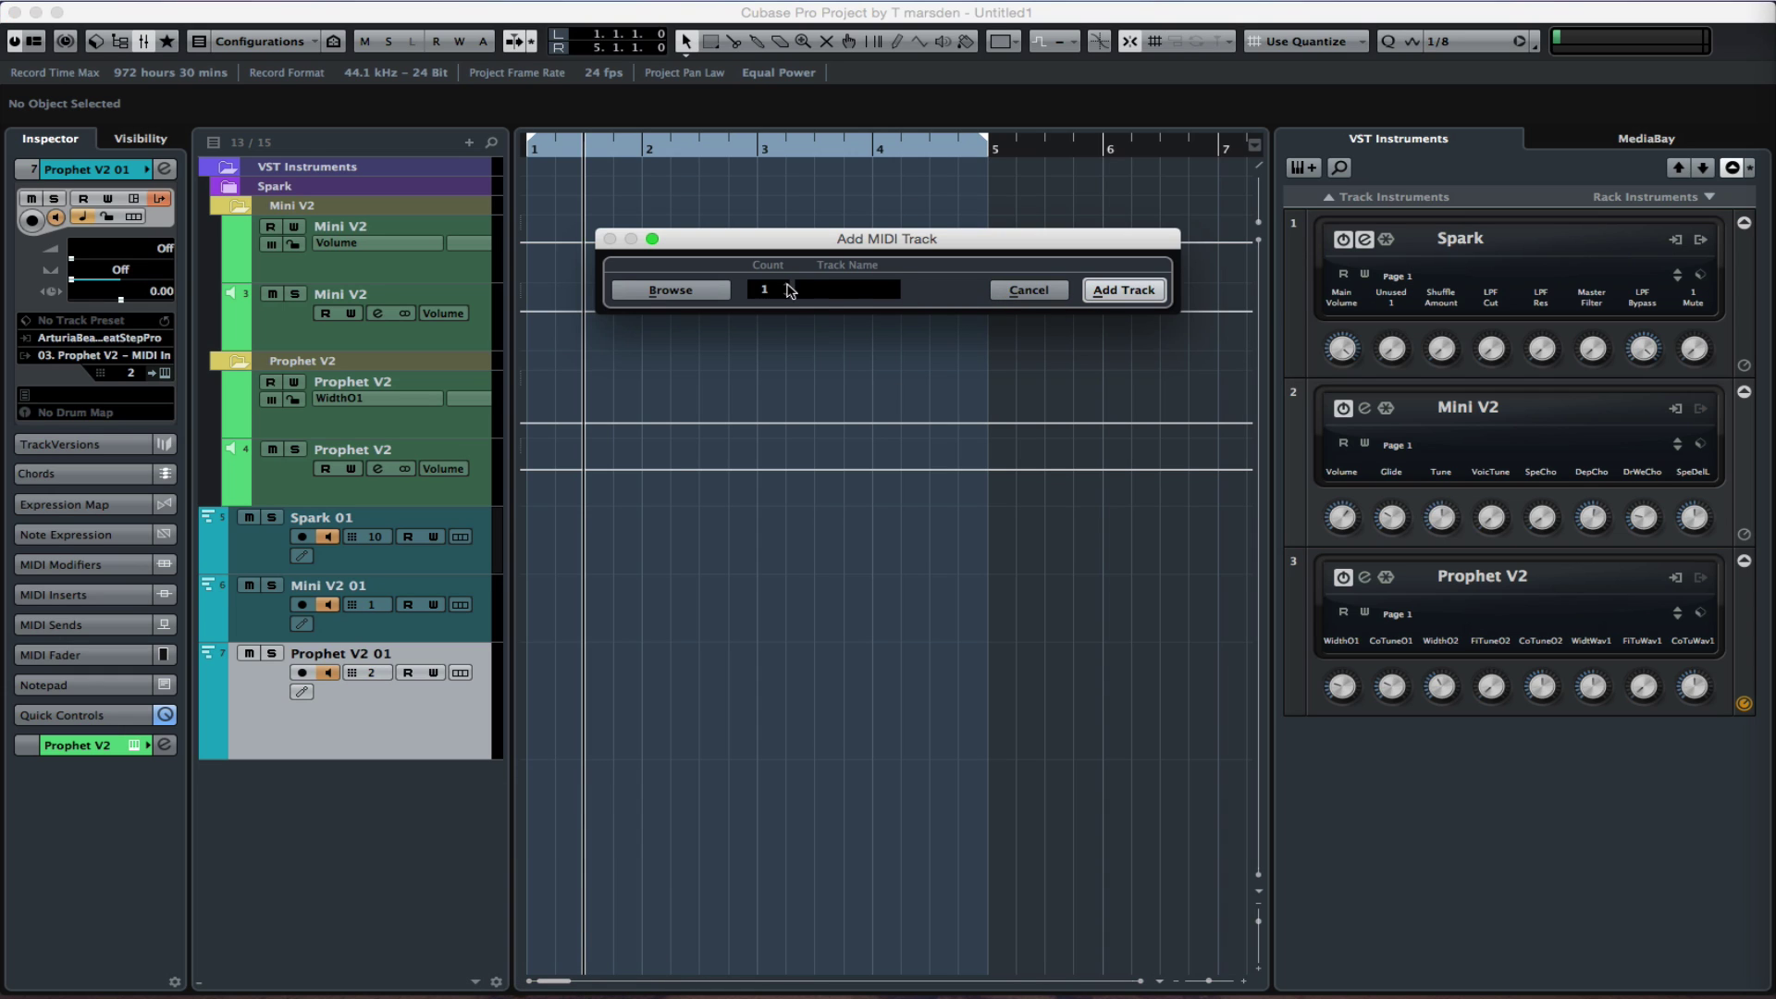
pyautogui.click(850, 295)
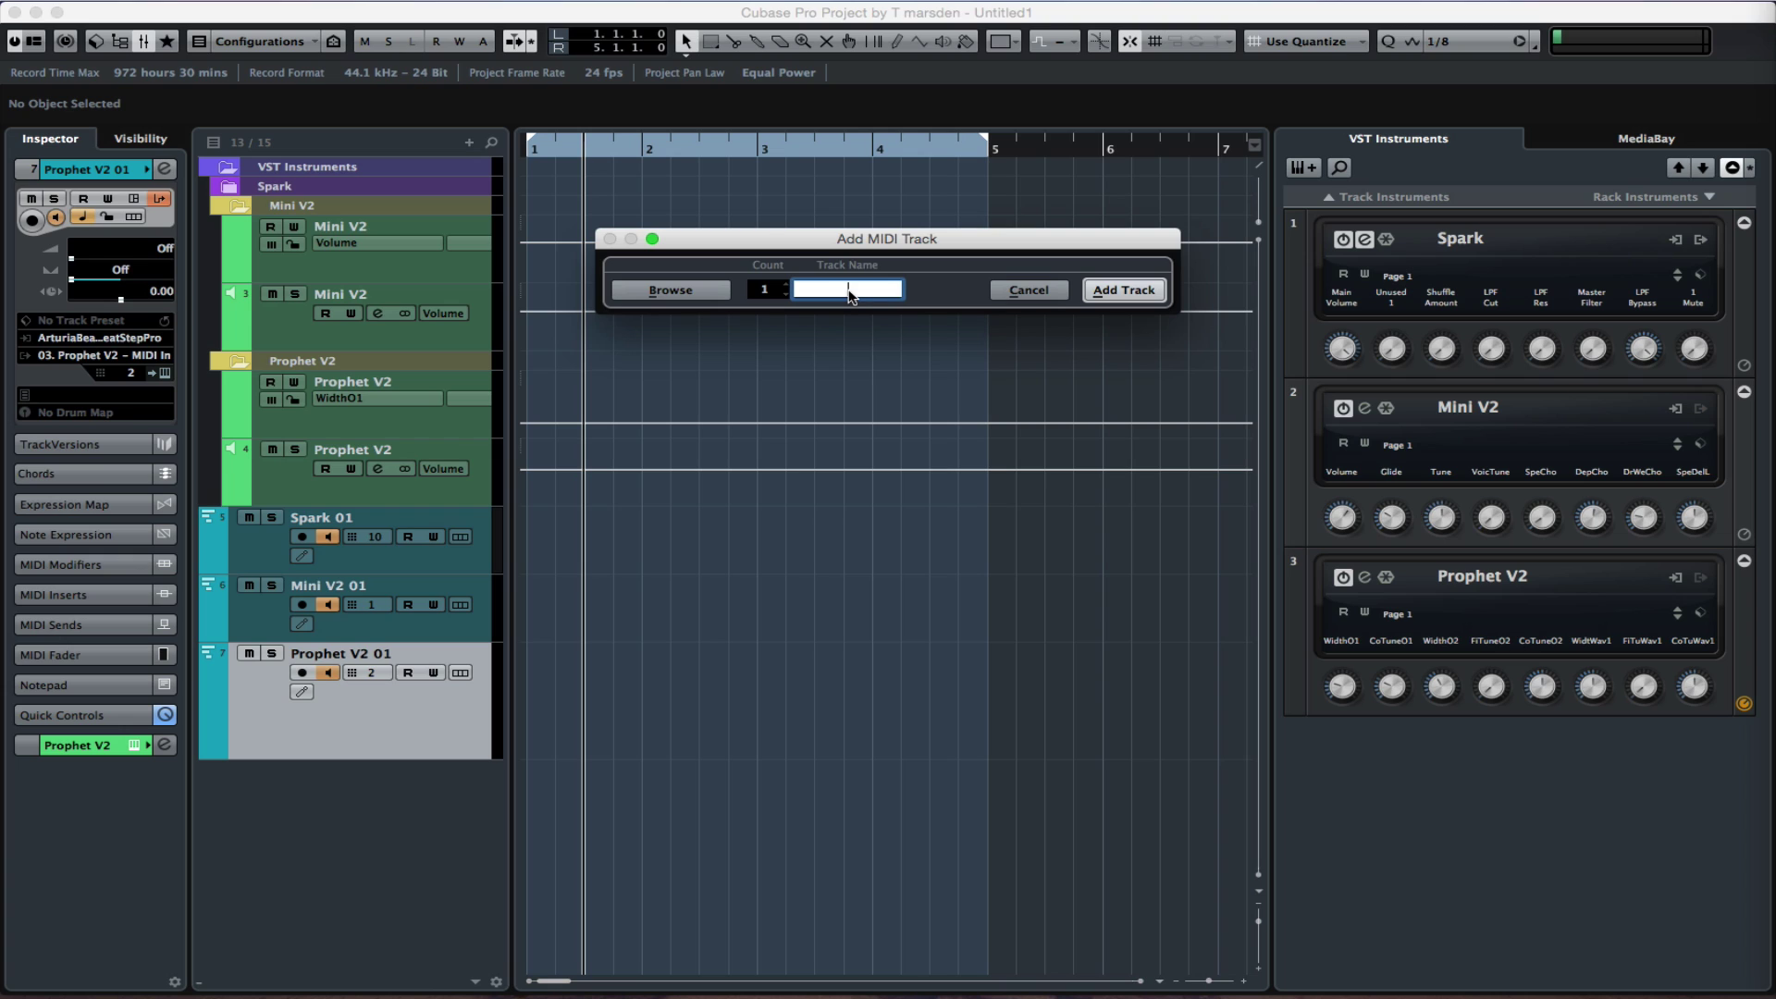
pyautogui.write('impulse')
pyautogui.click(1124, 289)
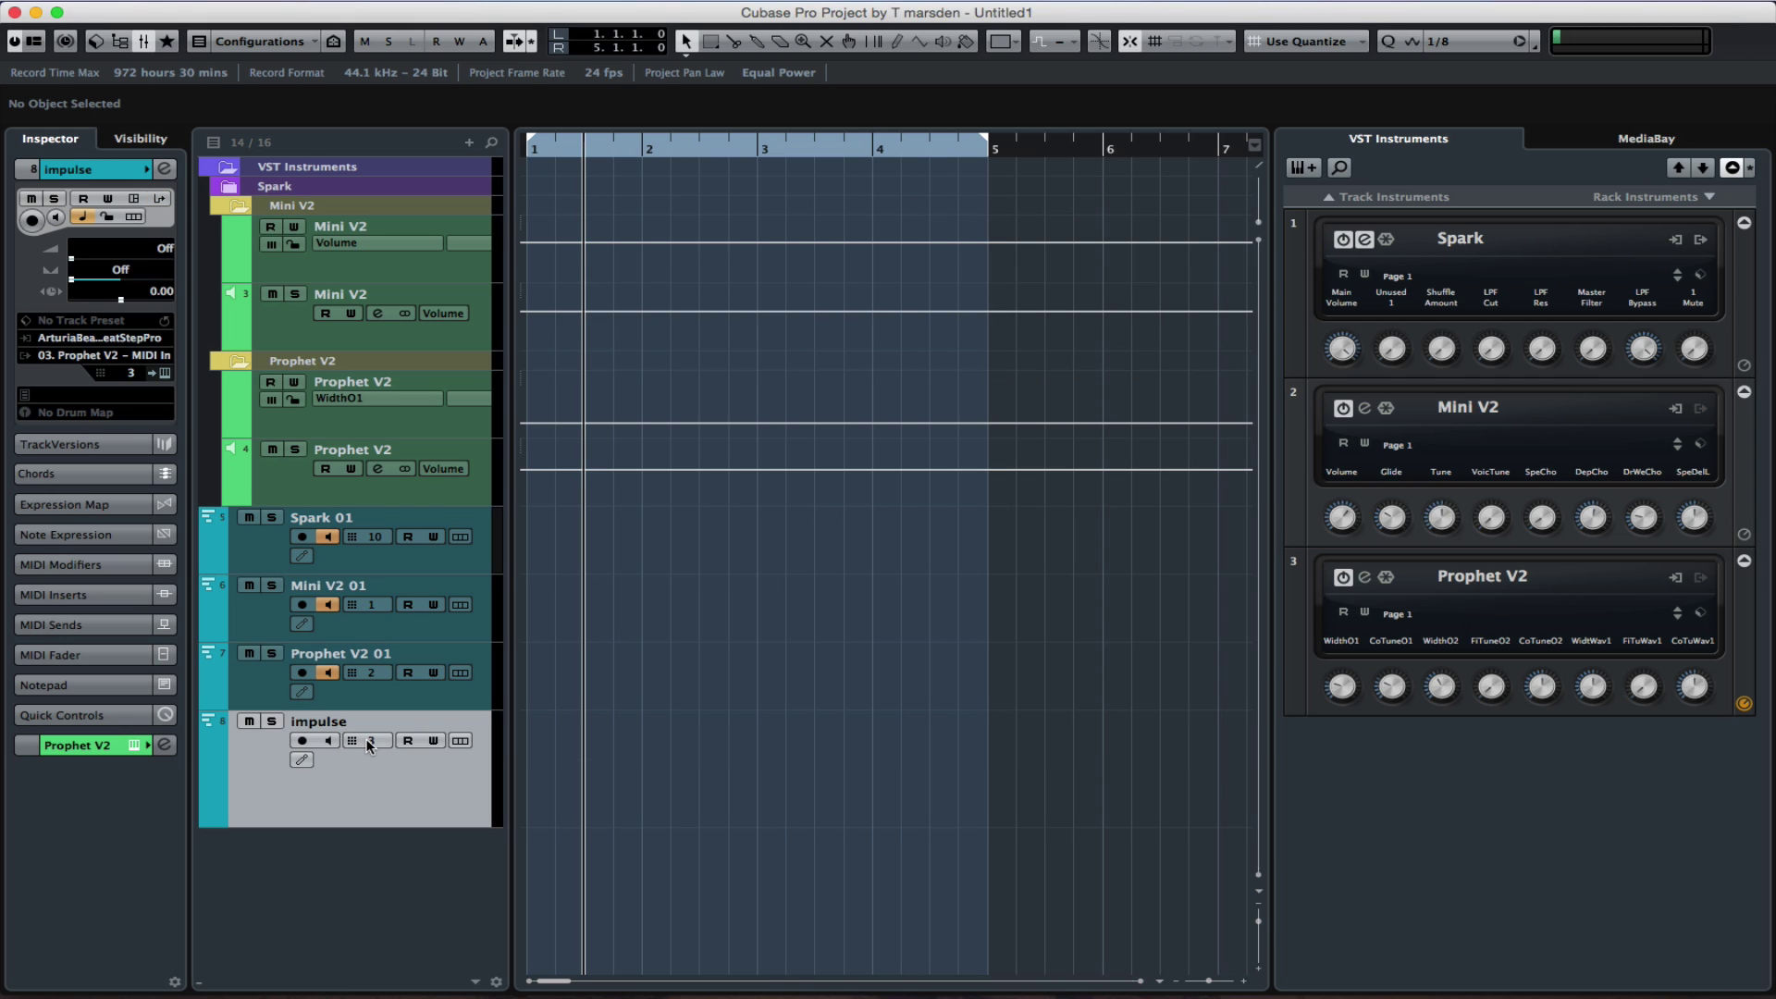
pyautogui.click(375, 738)
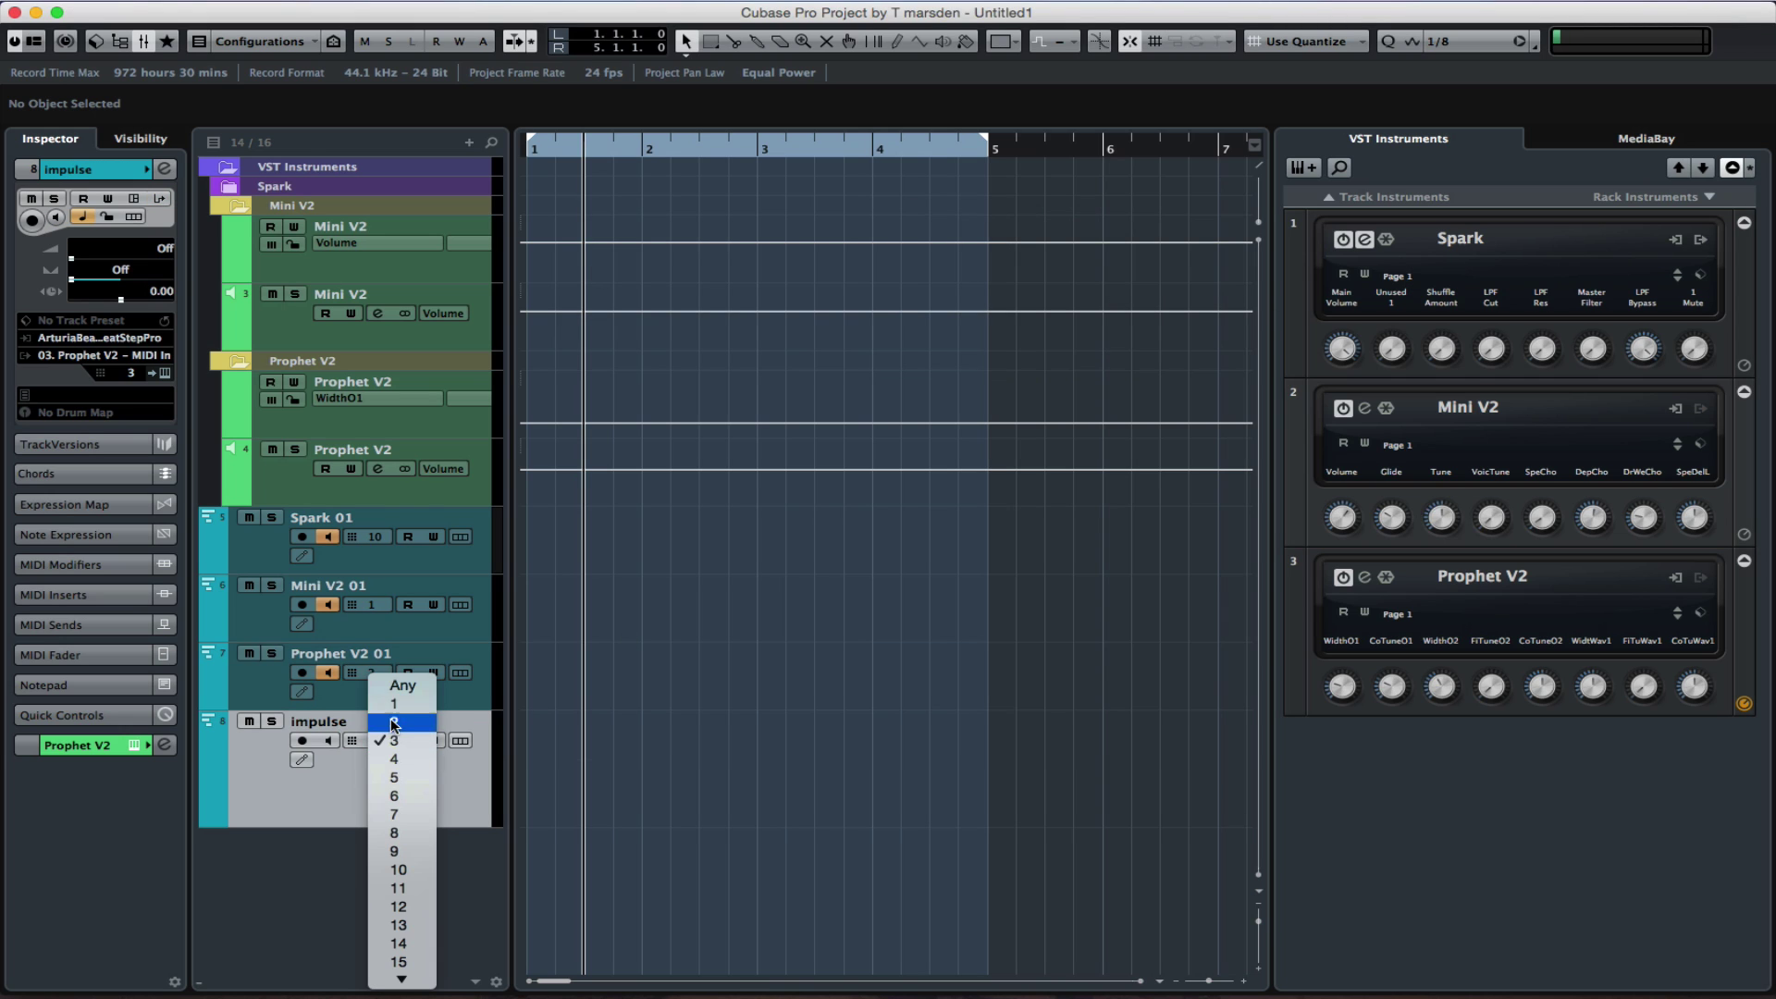
pyautogui.click(395, 707)
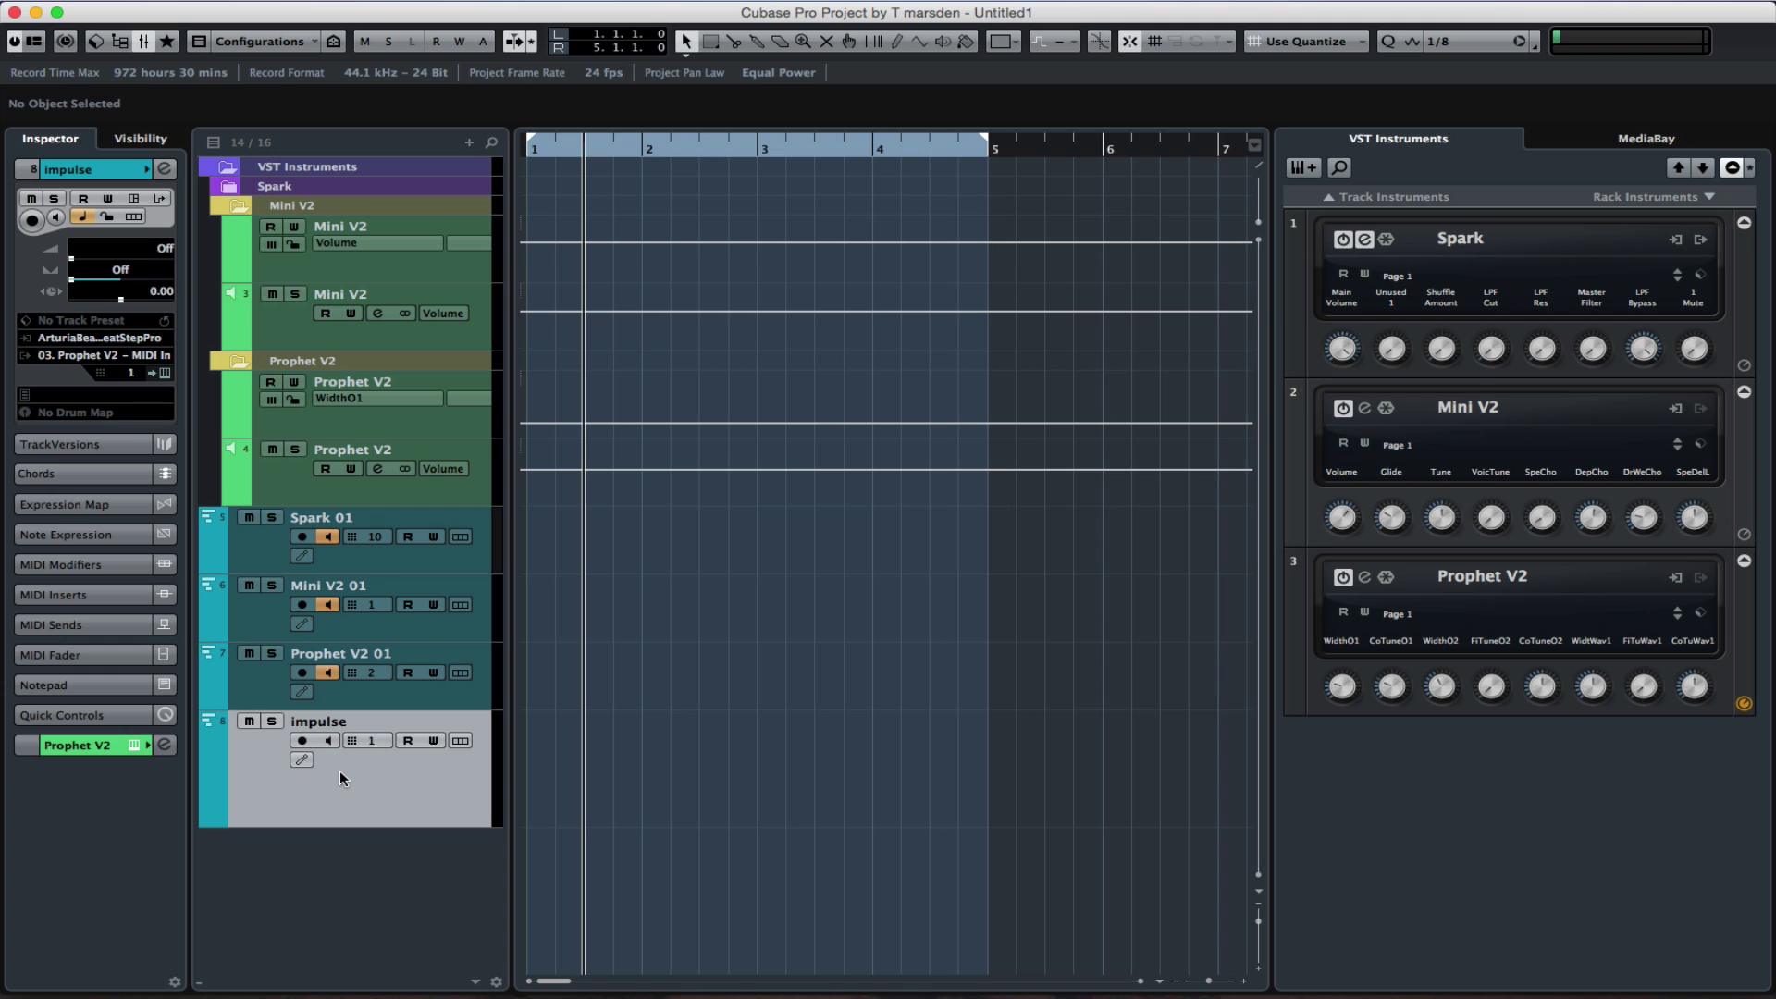
# Step: Set the impulse track's MIDI input to Impulse Impulse and its output to Arturia BeatStep Pro
pyautogui.click(86, 339)
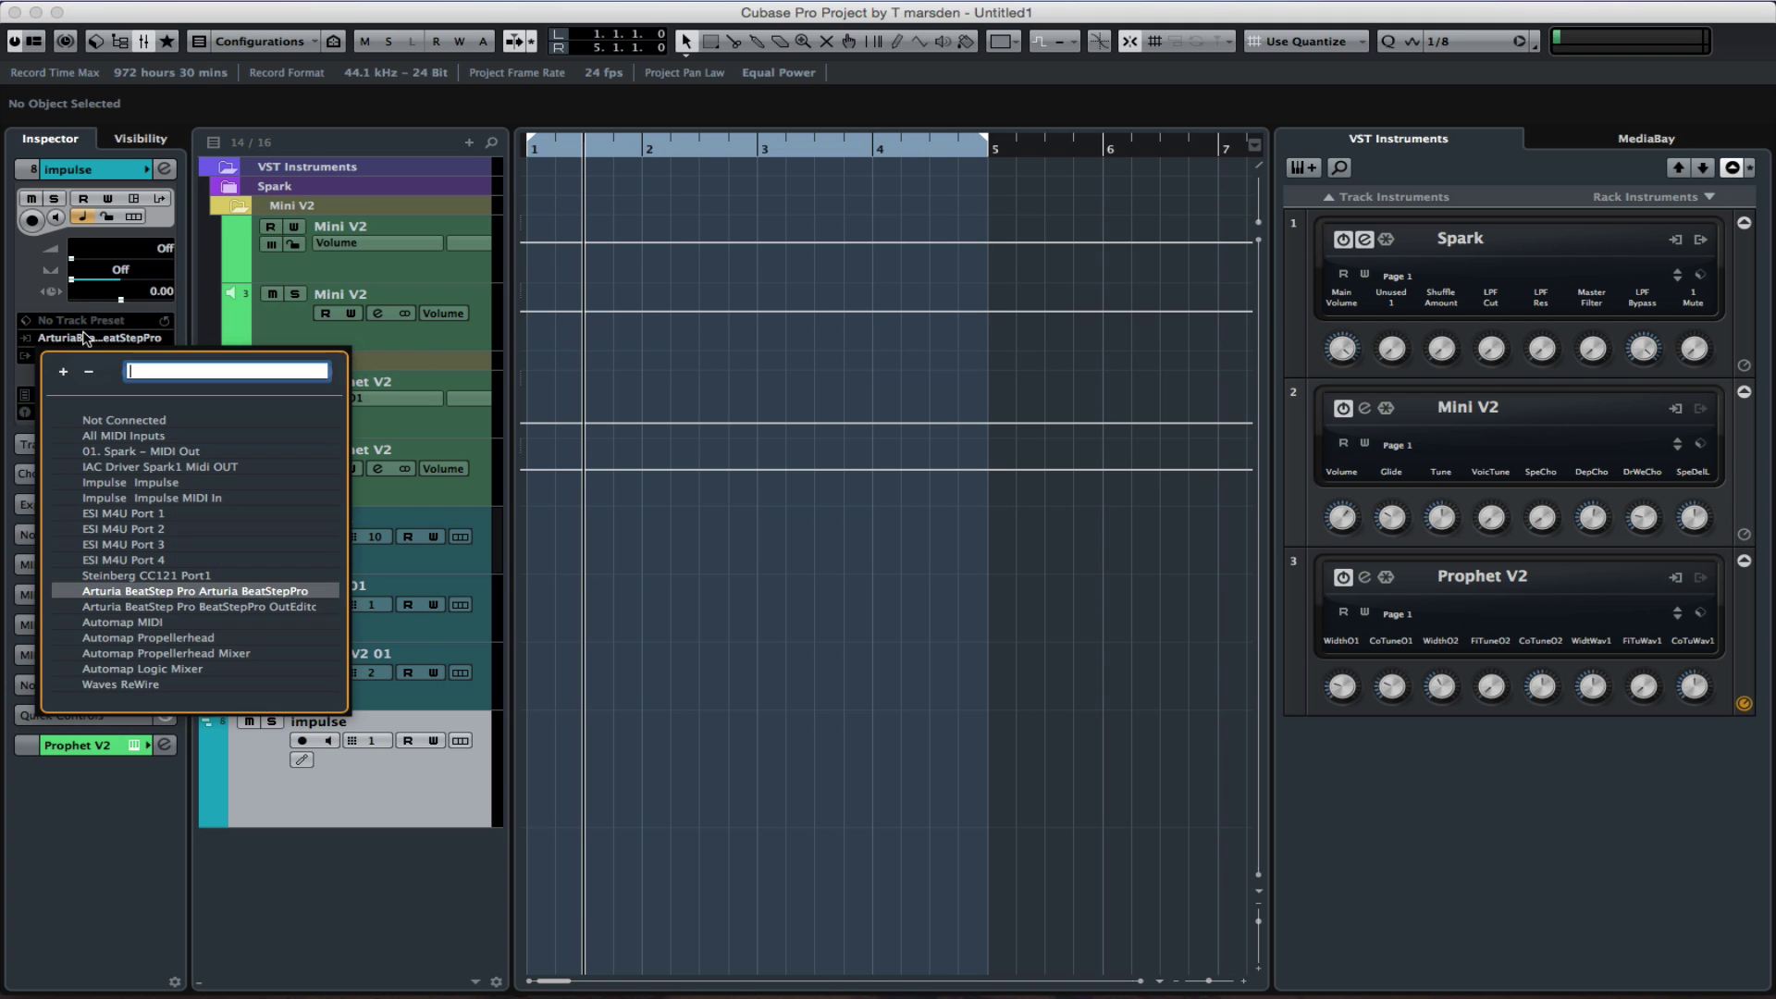
pyautogui.click(142, 485)
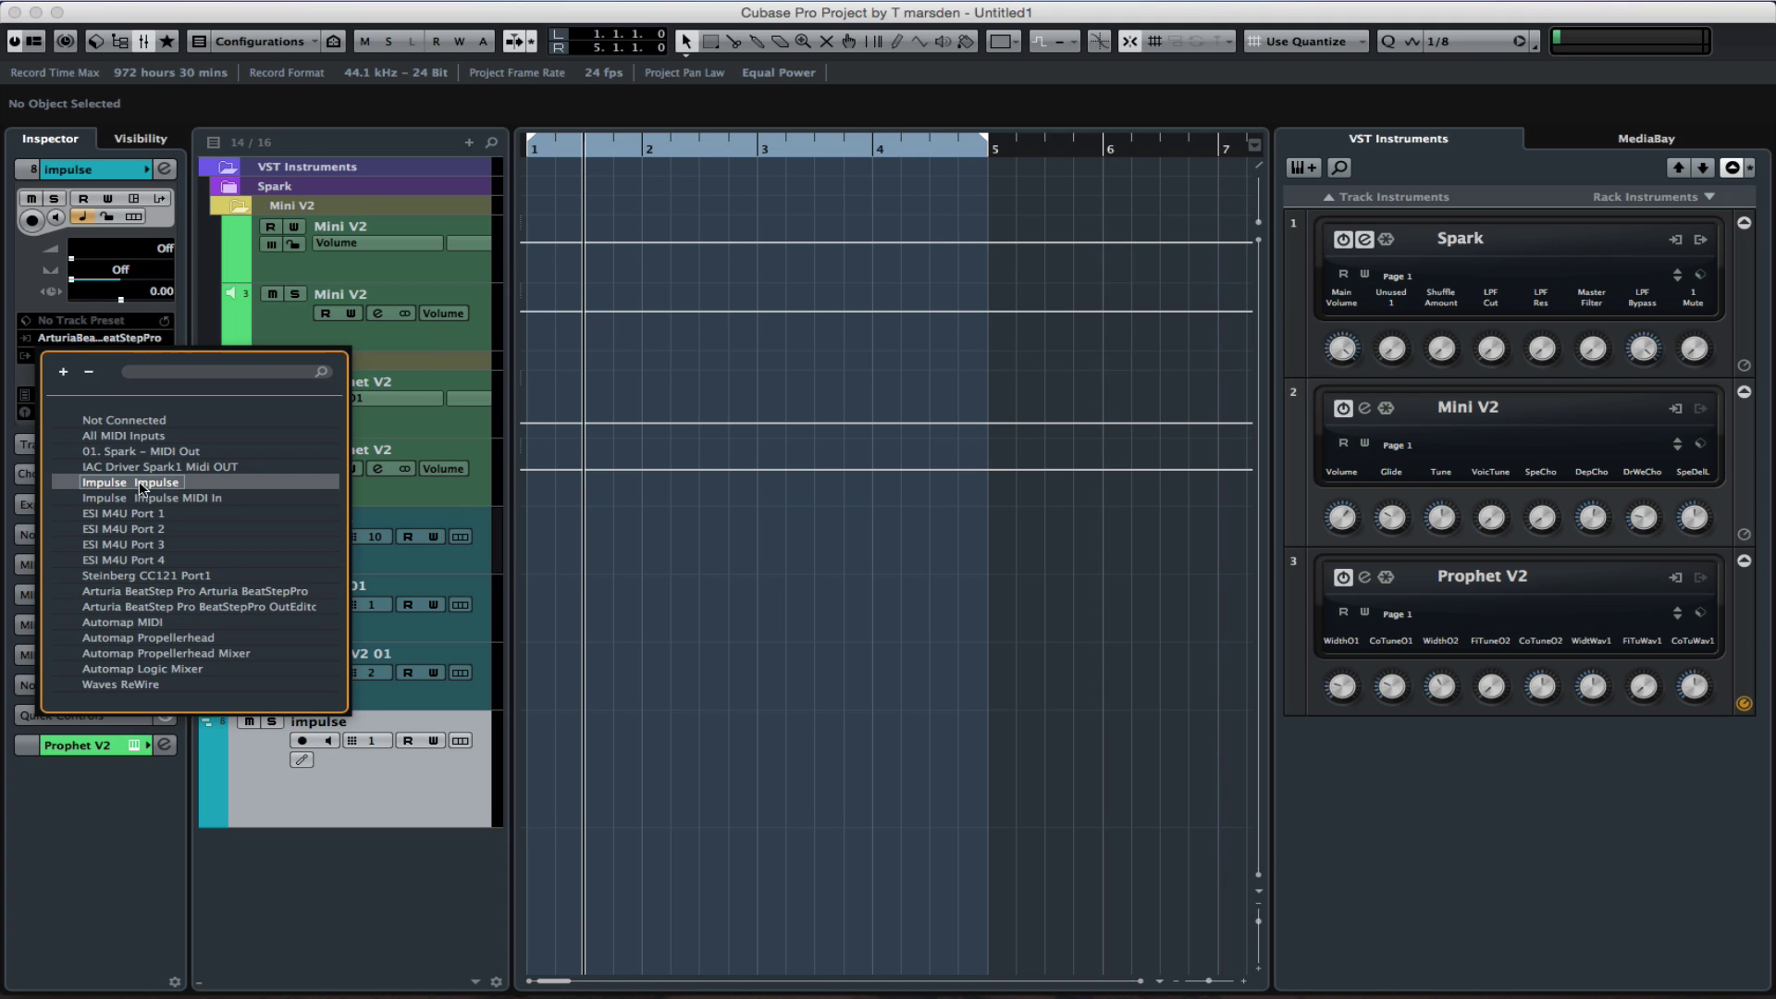
pyautogui.click(139, 482)
pyautogui.click(72, 359)
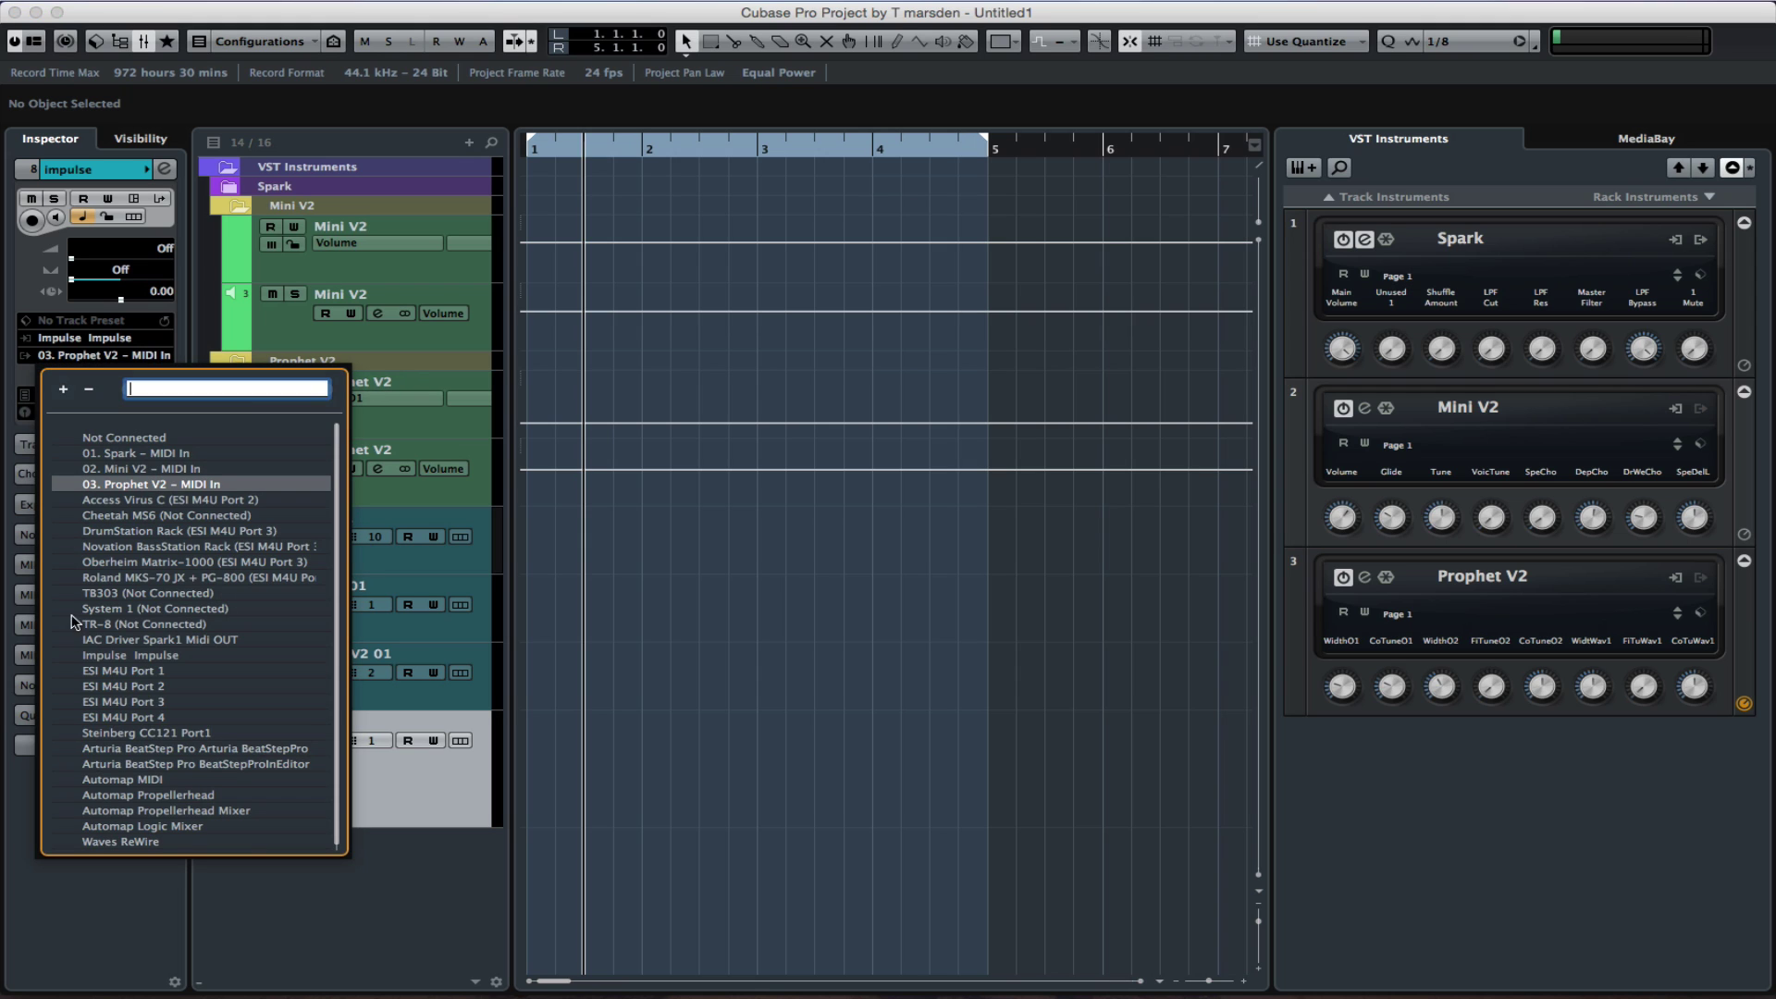
pyautogui.click(119, 751)
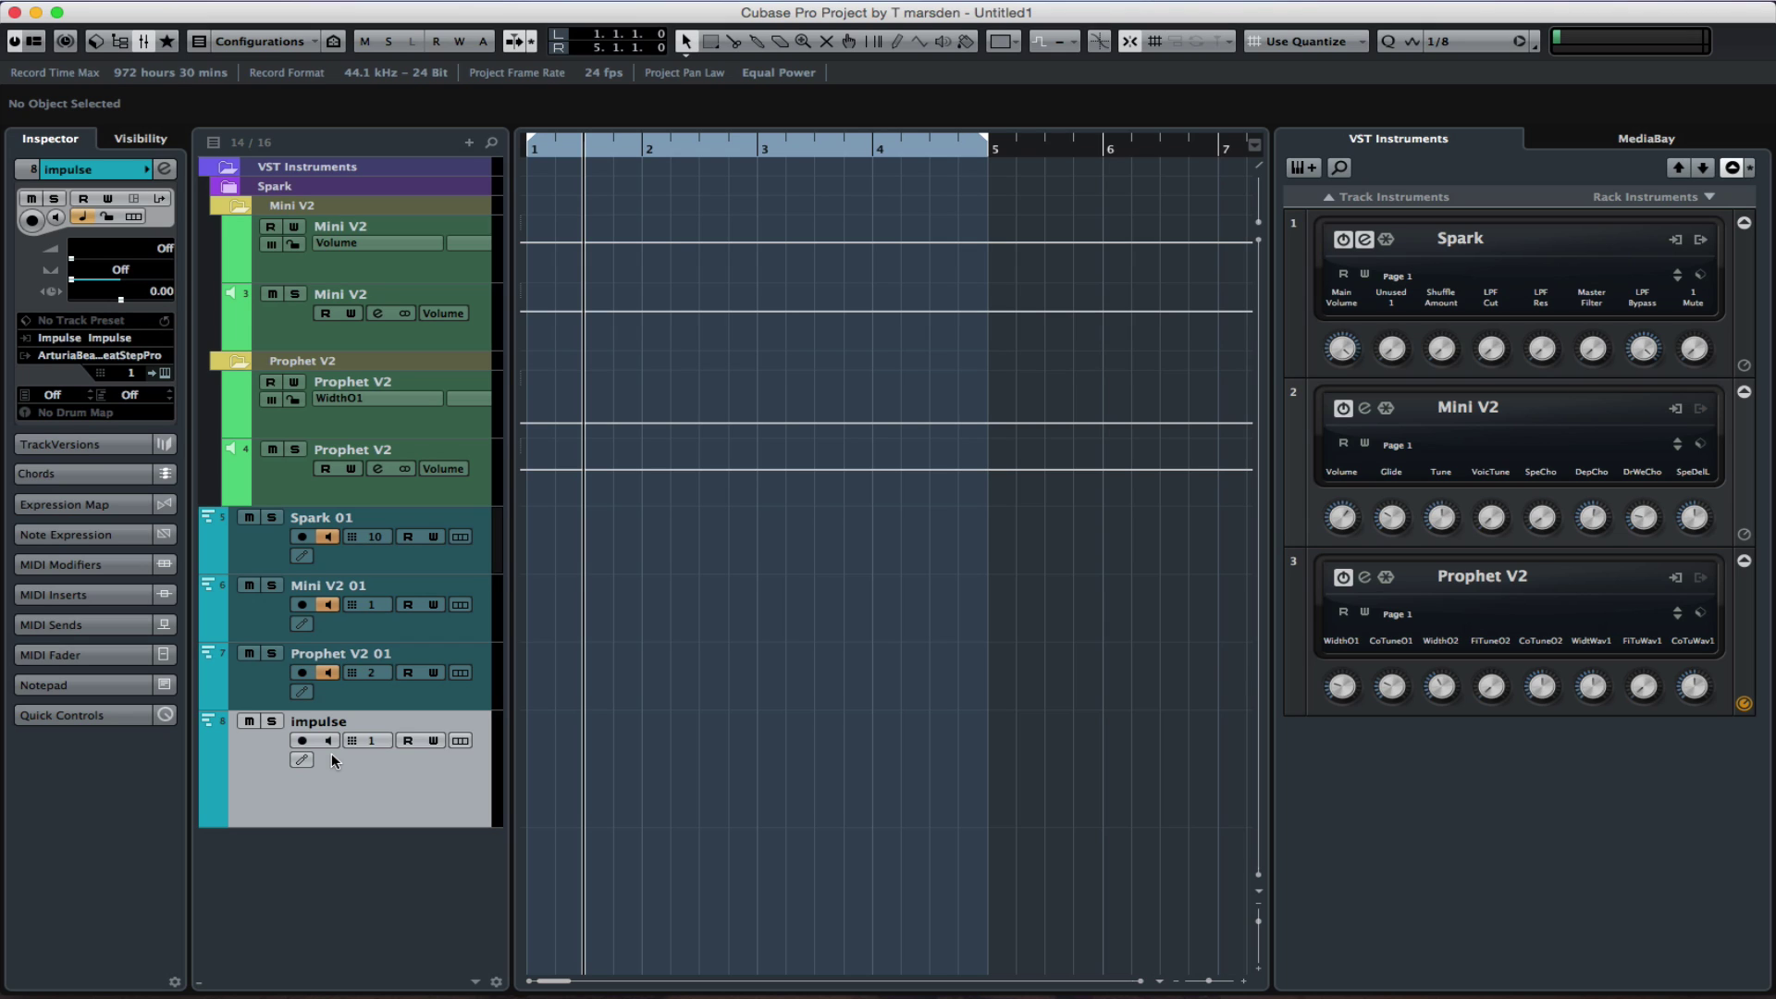
# Step: Start project playback and enable input monitoring on the Impulse track feeding the BeatStep Pro
pyautogui.press('space')
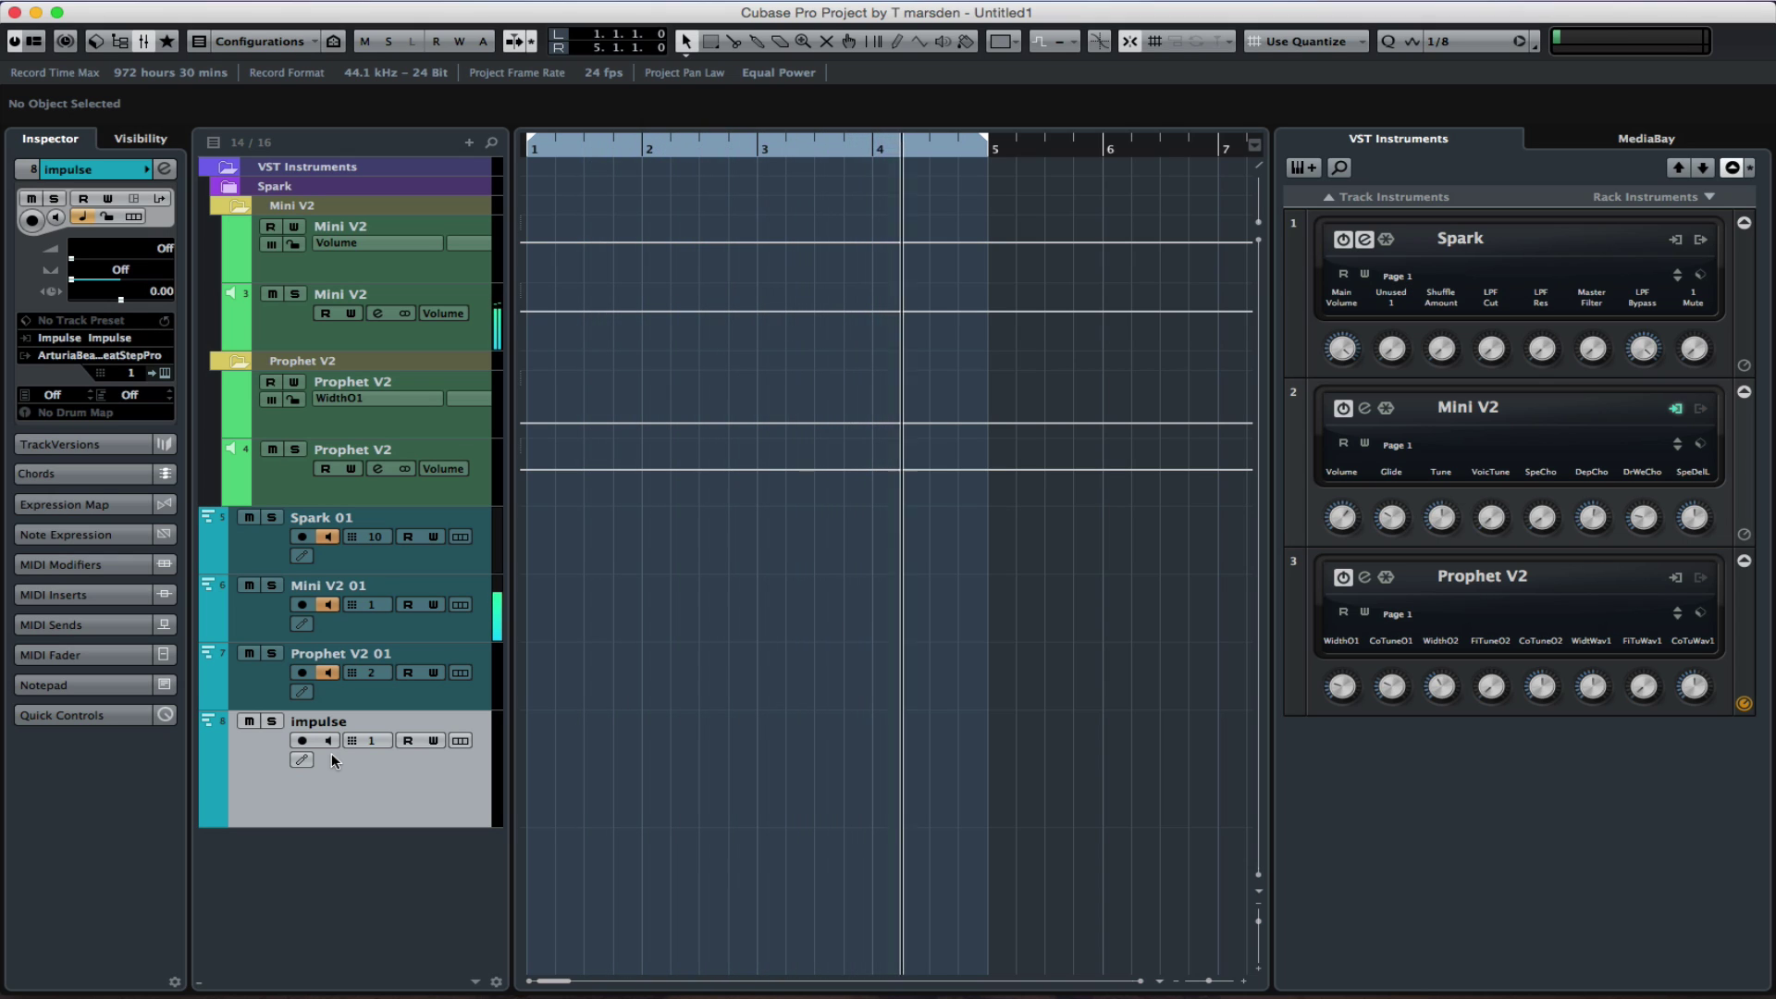
pyautogui.click(329, 740)
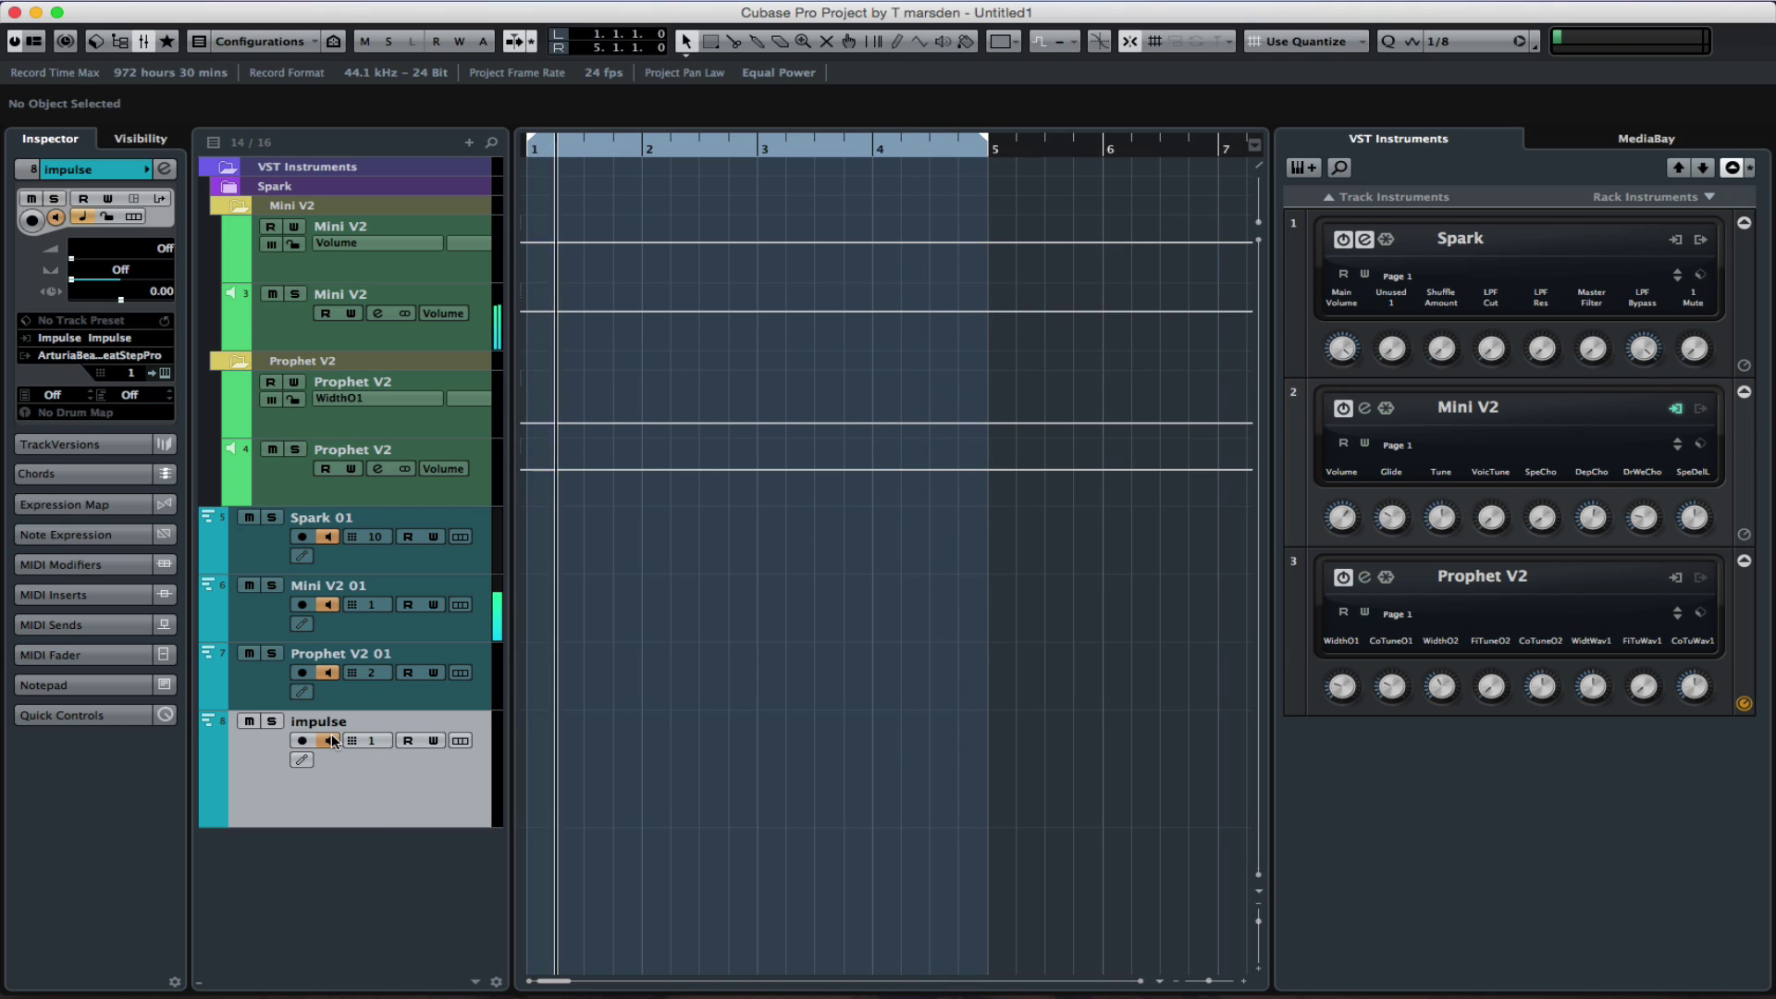